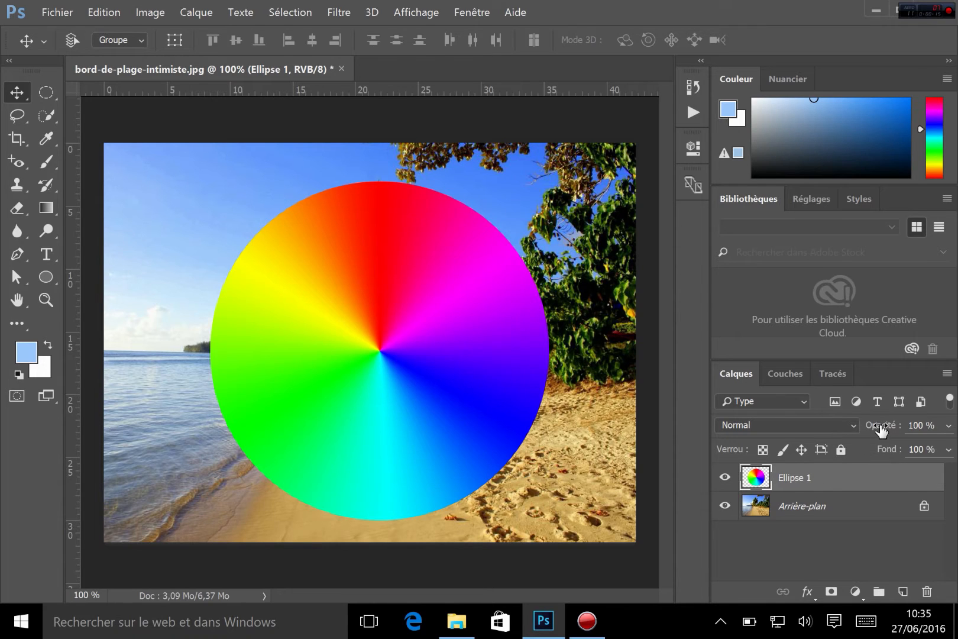
- Try the Ellipse 1 layer at 48% opacity, restoring it to 100% with the Normal blend mode
click(948, 425)
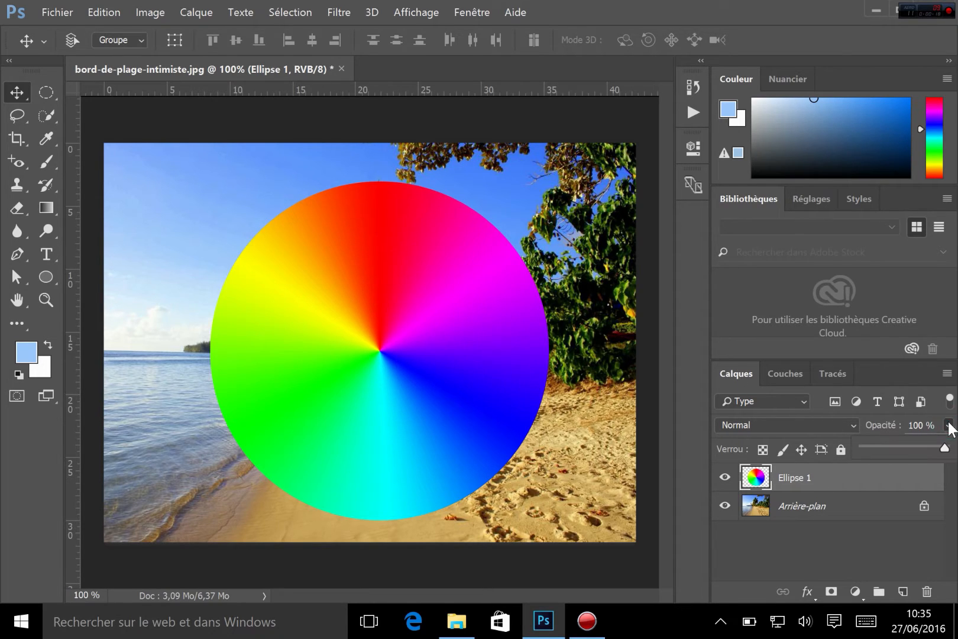
click(906, 446)
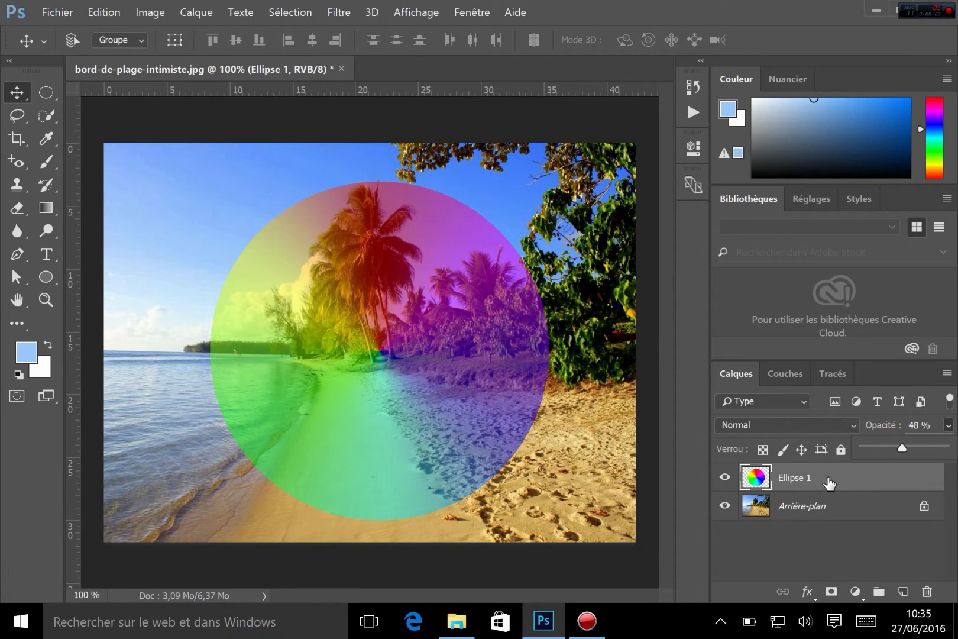
drag(907, 449, 956, 450)
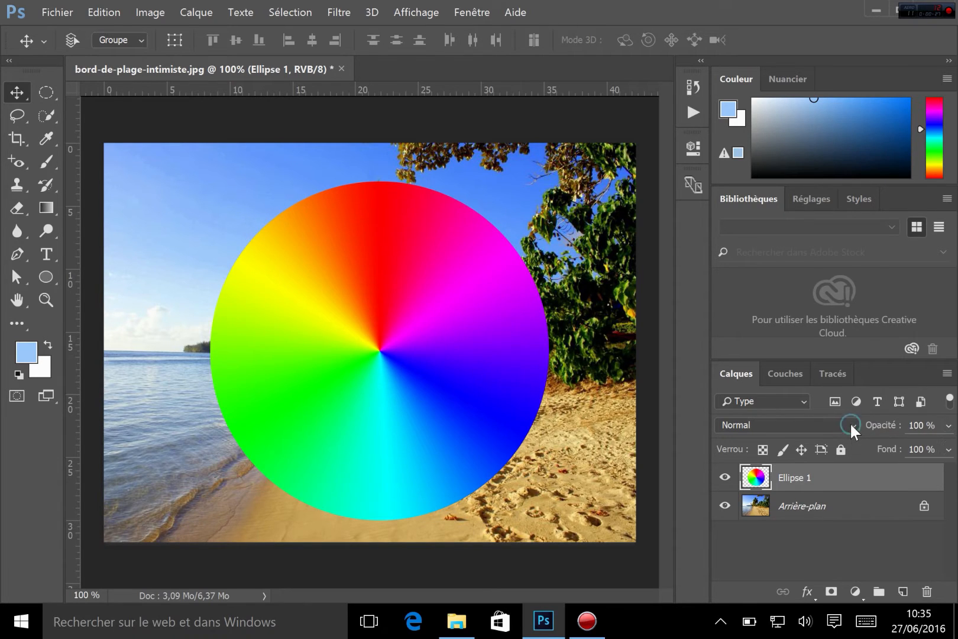
click(852, 425)
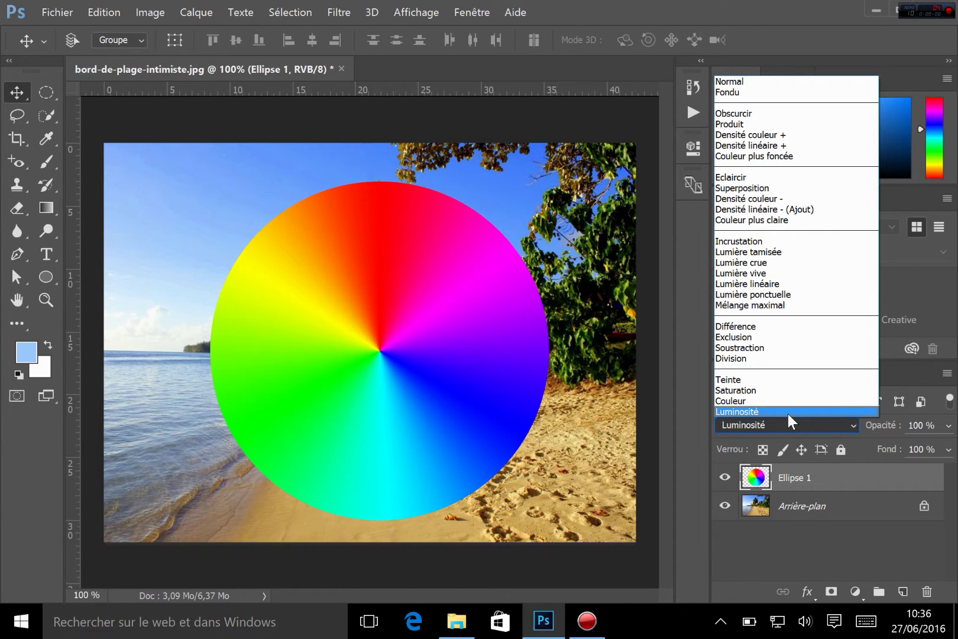
click(785, 81)
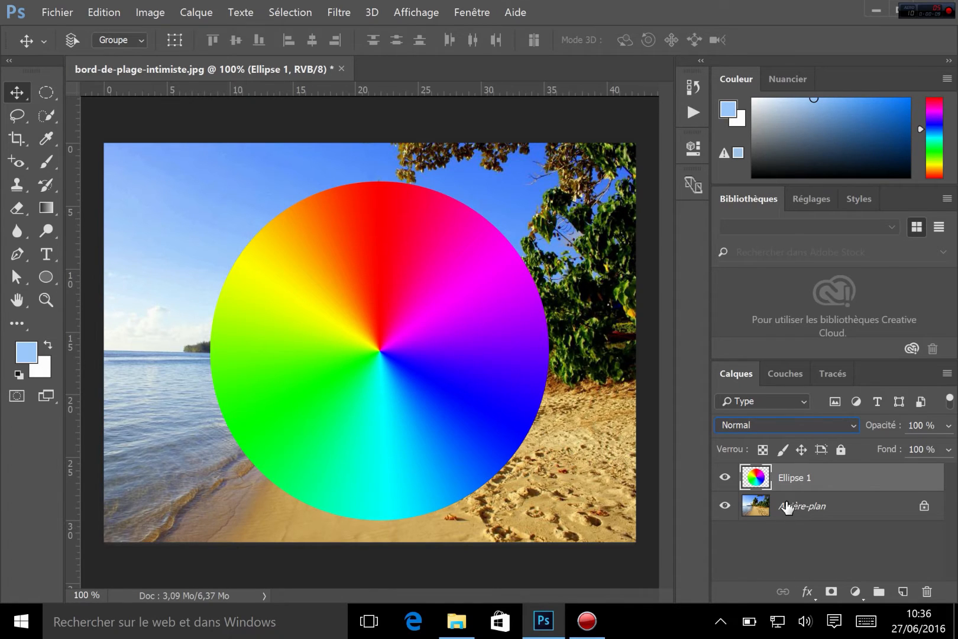
- Set the Ellipse 1 layer to the Fondu blend mode at 58% opacity and examine its grain up close
click(749, 425)
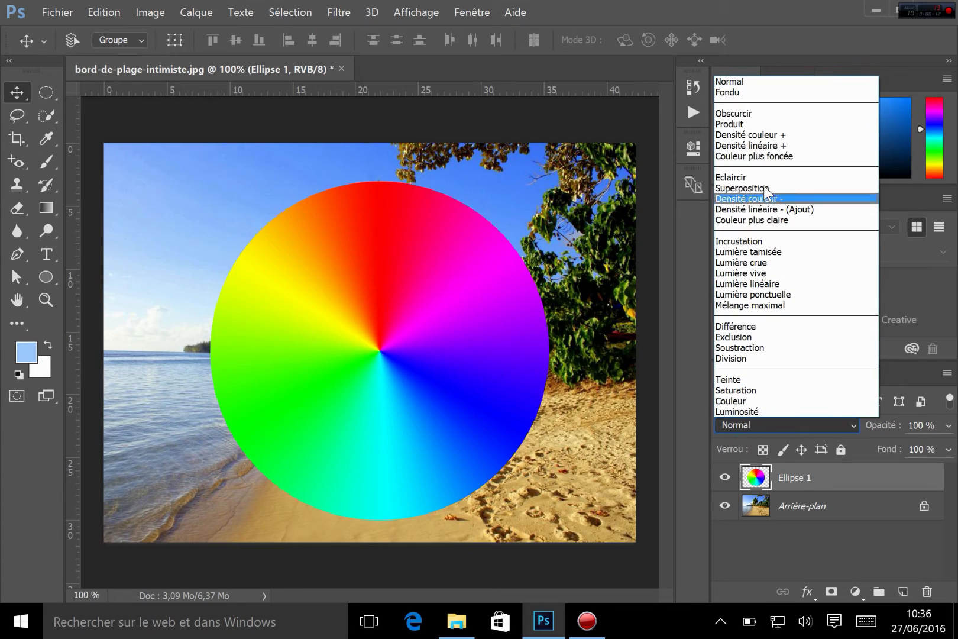
click(737, 93)
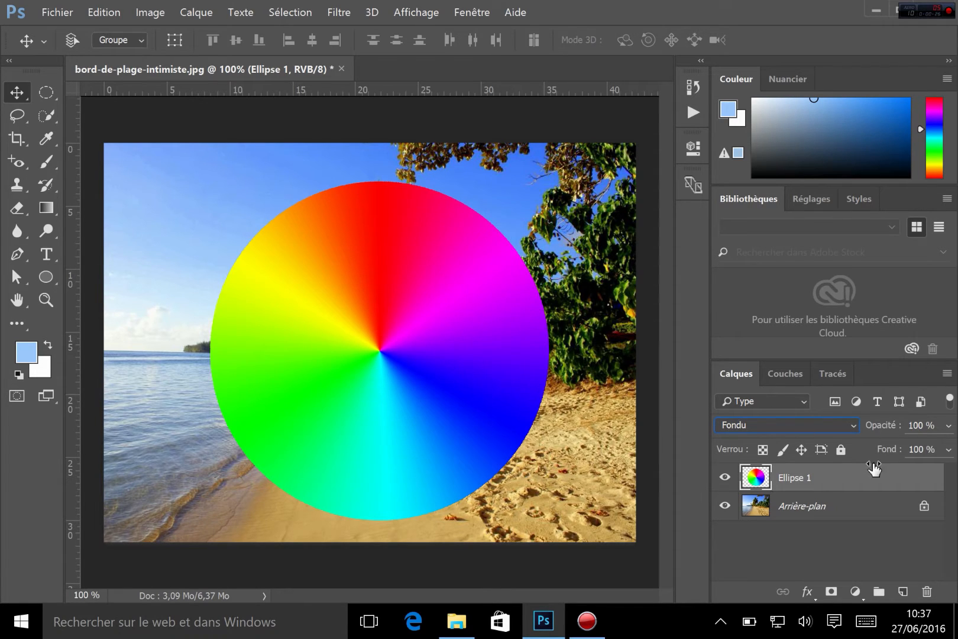
click(949, 426)
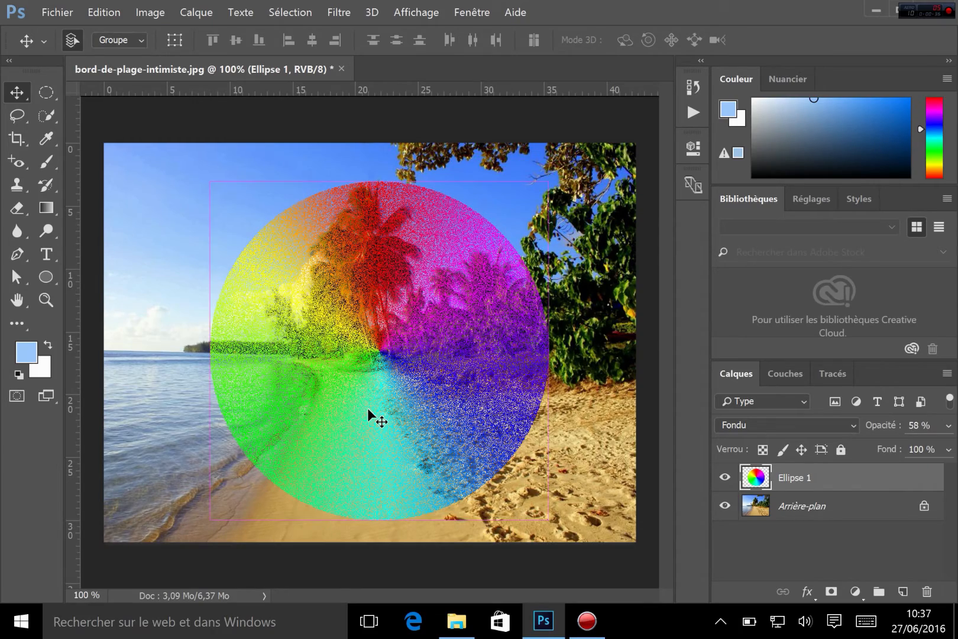
scroll(371, 414, up, 3)
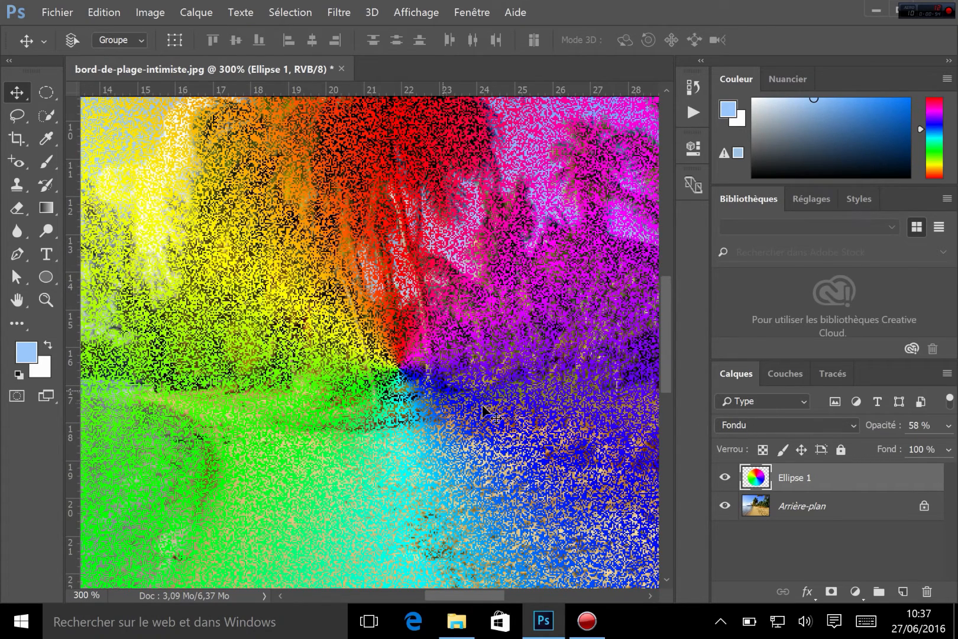
scroll(765, 449, down, 3)
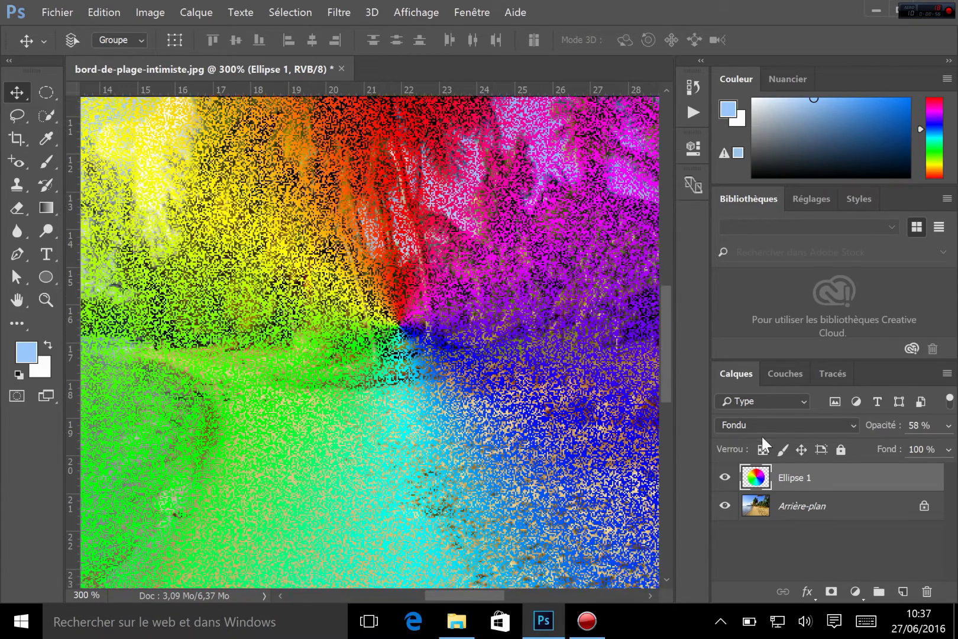
- Return the Ellipse 1 layer's blend mode to Normal for comparison with Fondu
click(739, 422)
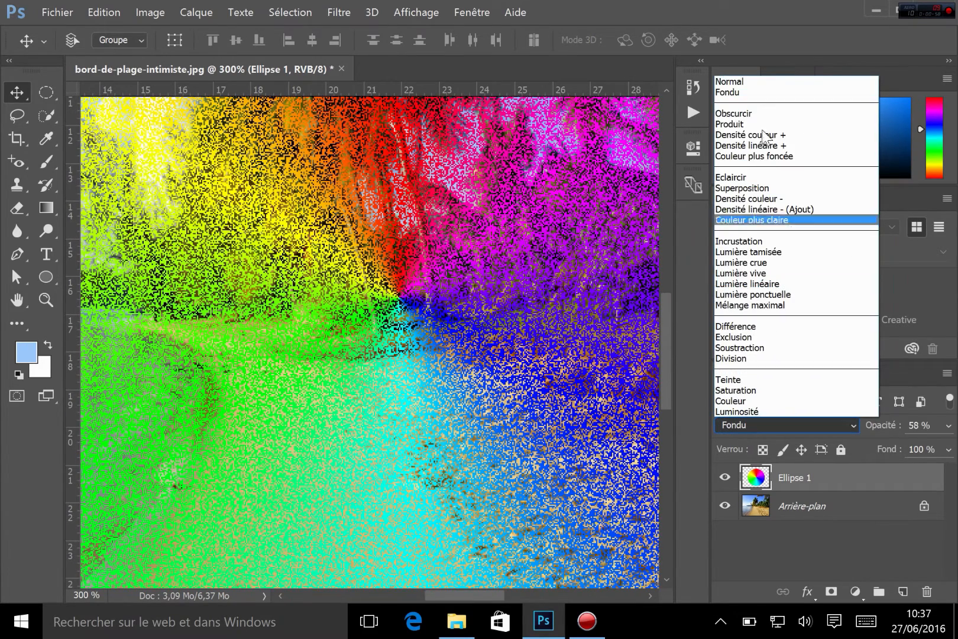
click(752, 78)
key(Up)
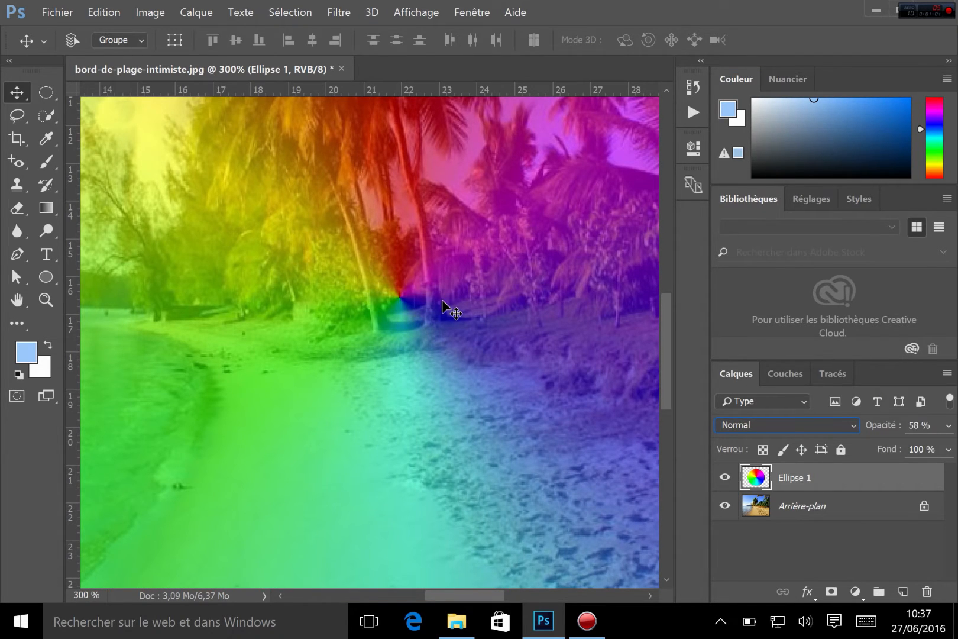
- Apply the Obscurcir blend mode to the Ellipse 1 layer and view the whole image
click(762, 424)
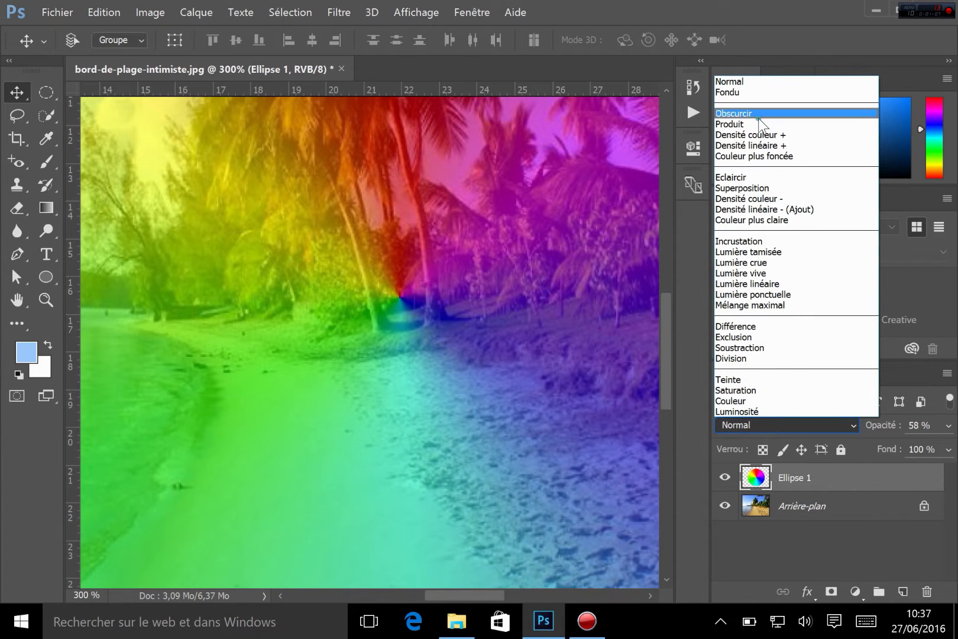
click(762, 114)
key(ctrl)
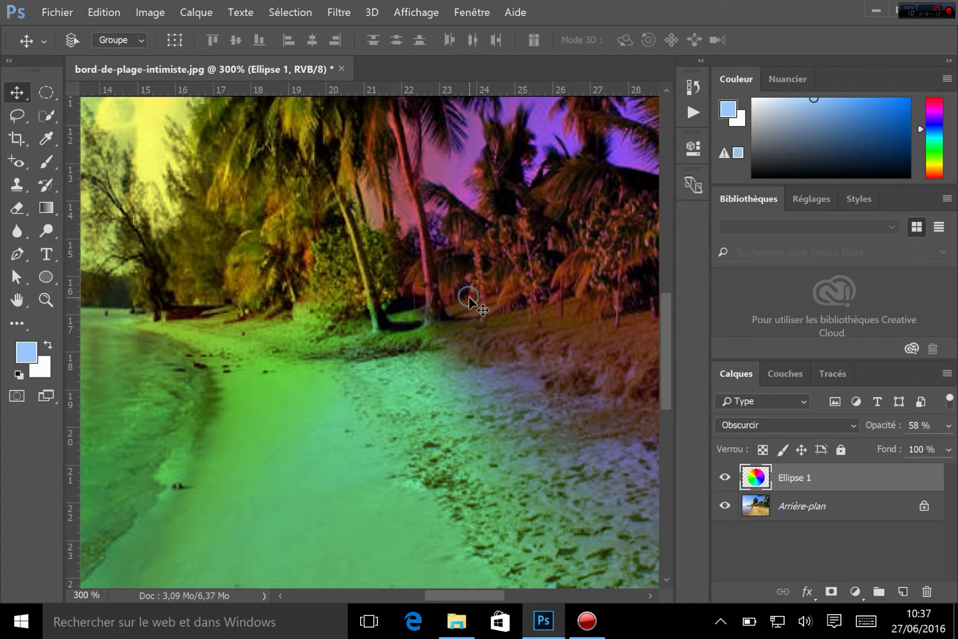
key(ctrl+t)
key(ctrl+minus)
key(ctrl+minus)
key(ctrl+minus)
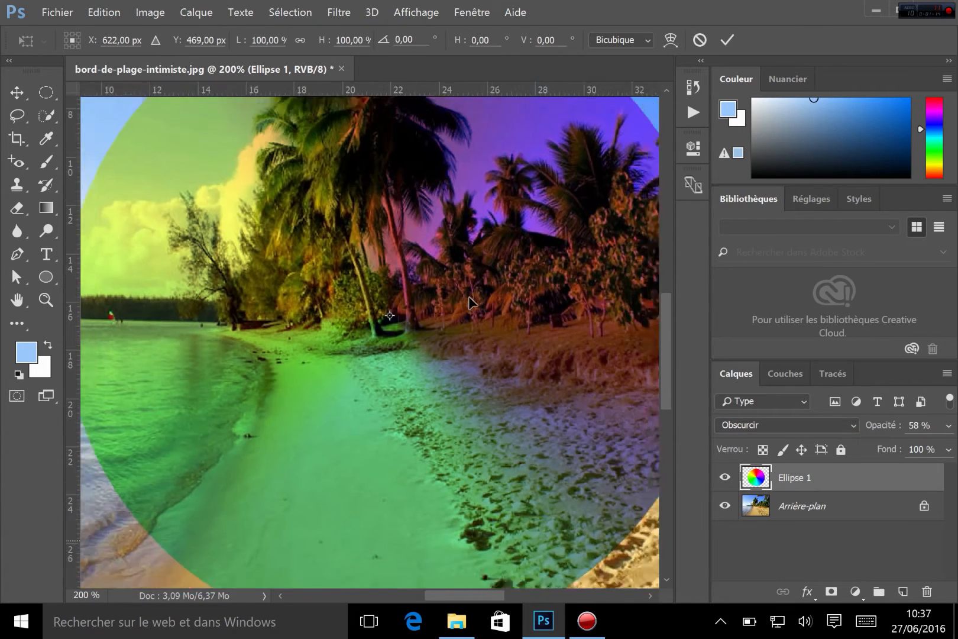
key(Return)
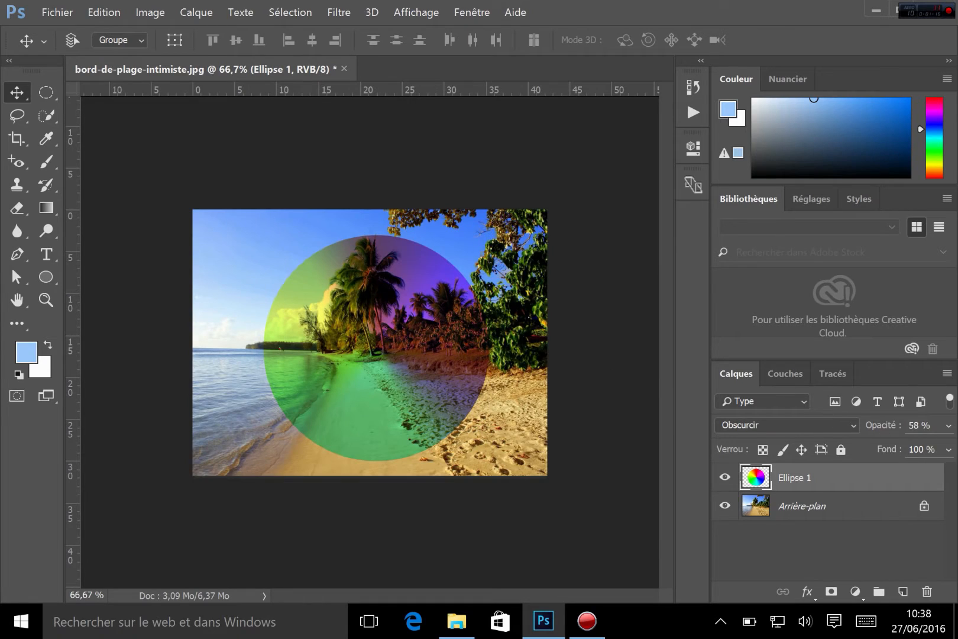
- Raise the Ellipse 1 layer's opacity to 100% and examine how it blends with the beach photo
click(947, 426)
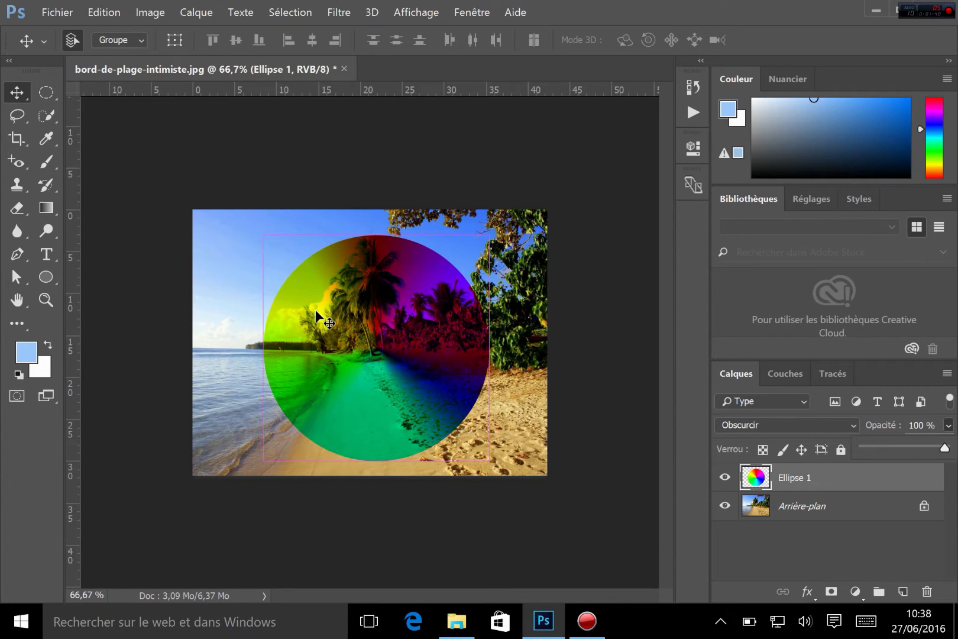
key(ctrl+plus)
key(ctrl+plus)
key(ctrl+plus)
key(ctrl+plus)
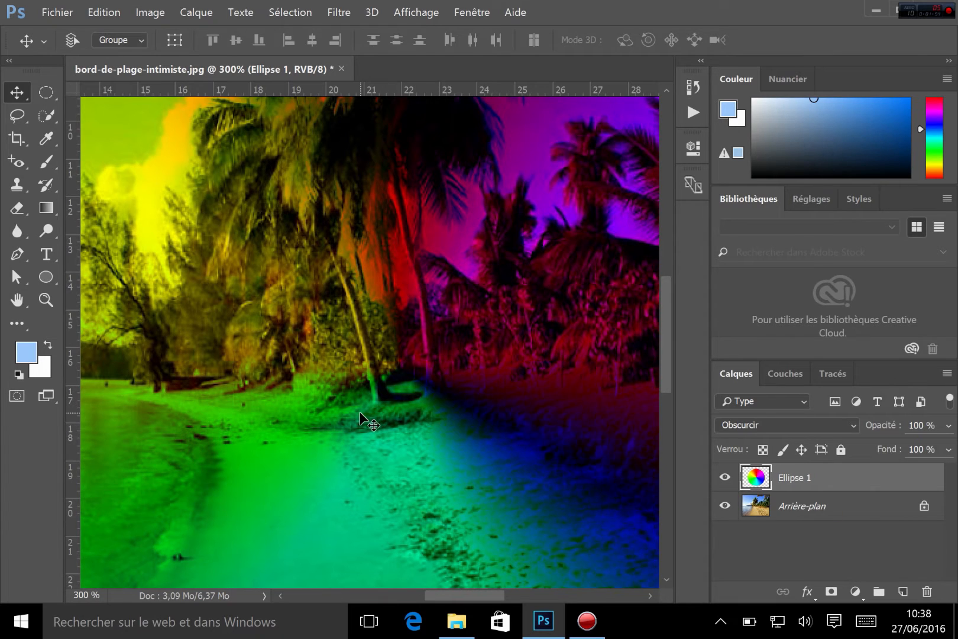
key(ctrl+minus)
key(ctrl+minus)
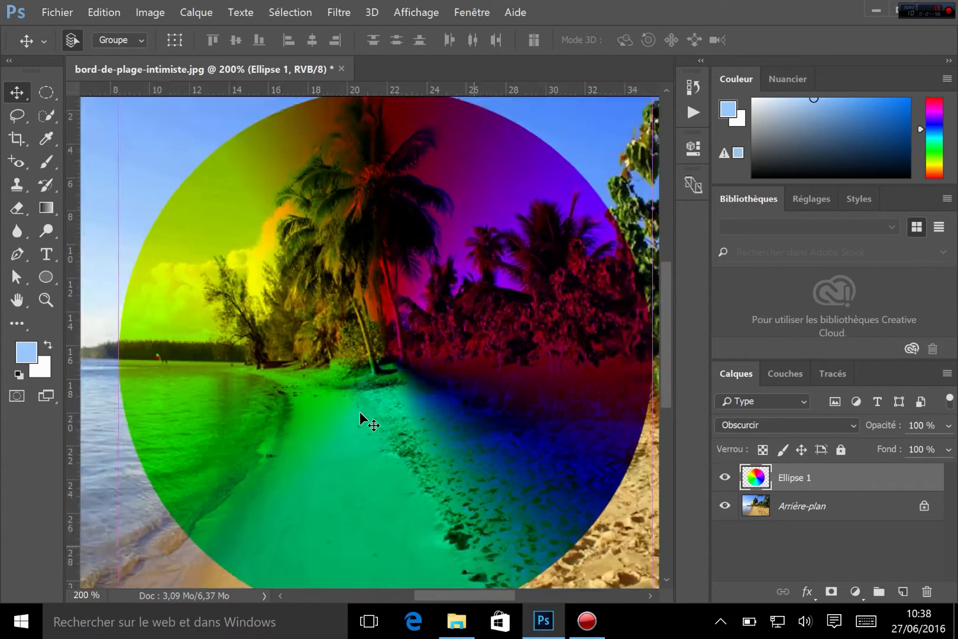
- Try the Produit and Densité couleur + blend modes in turn on the Ellipse 1 layer
click(763, 426)
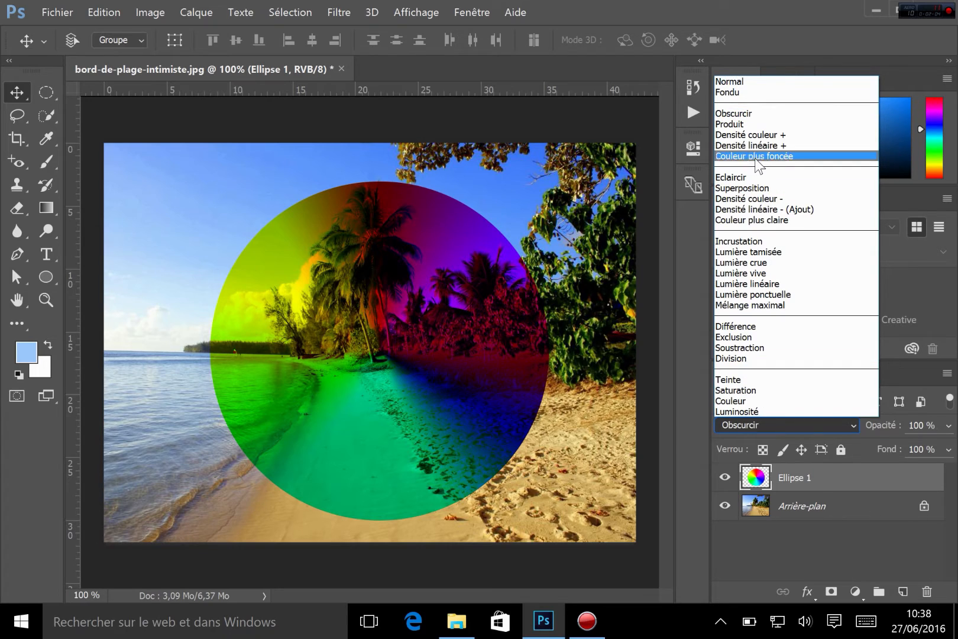
click(737, 125)
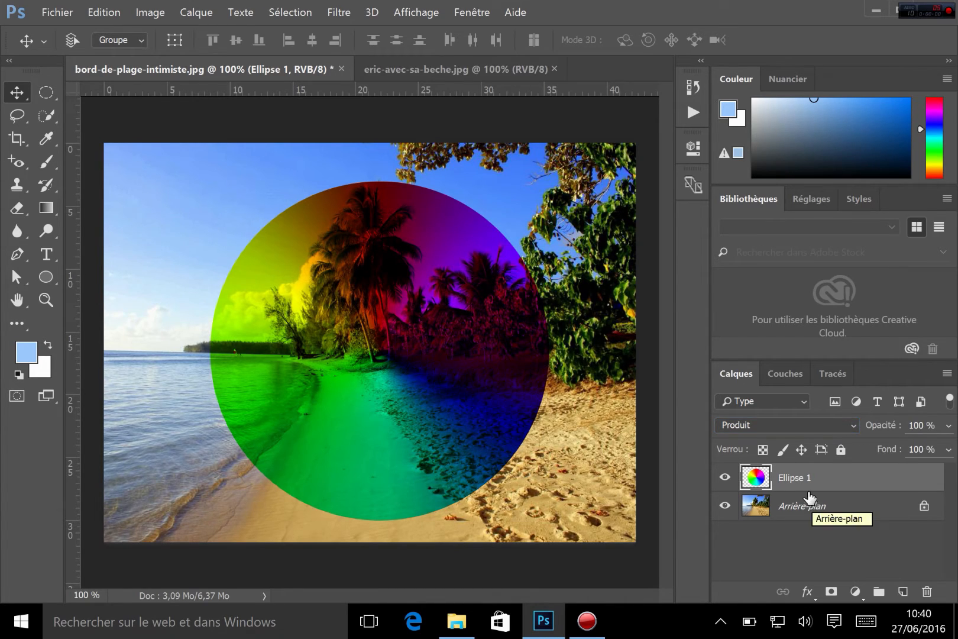
click(760, 424)
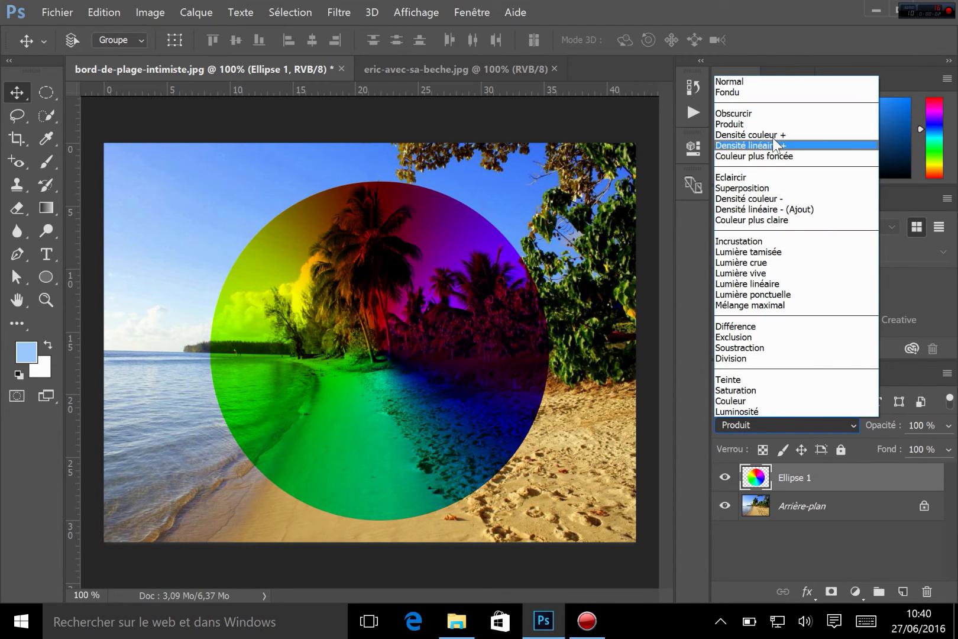
click(772, 136)
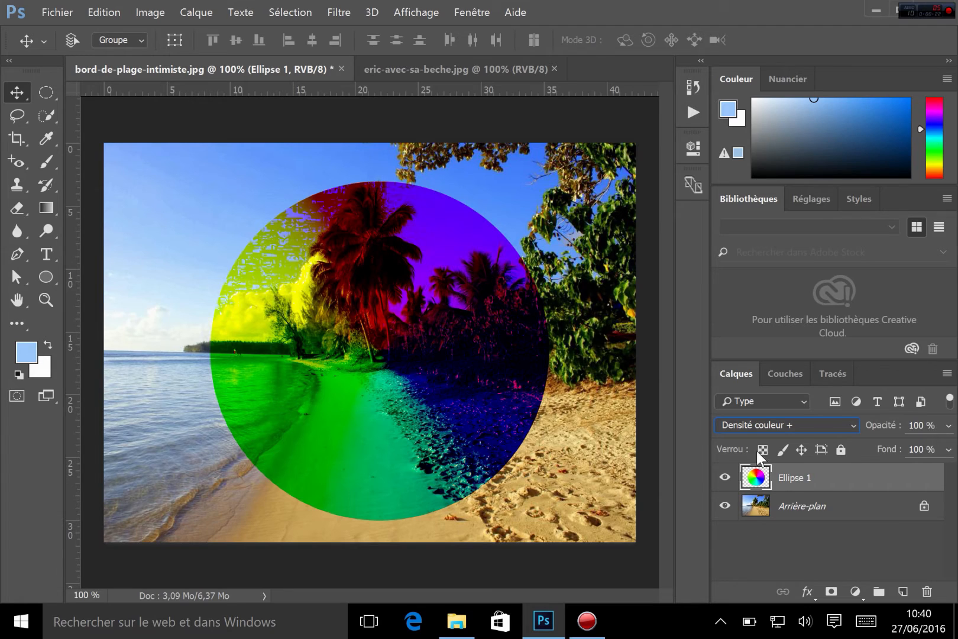
- Compare the Densité linéaire + and Produit blend modes on the Ellipse 1 layer, ending on Densité linéaire +
click(751, 421)
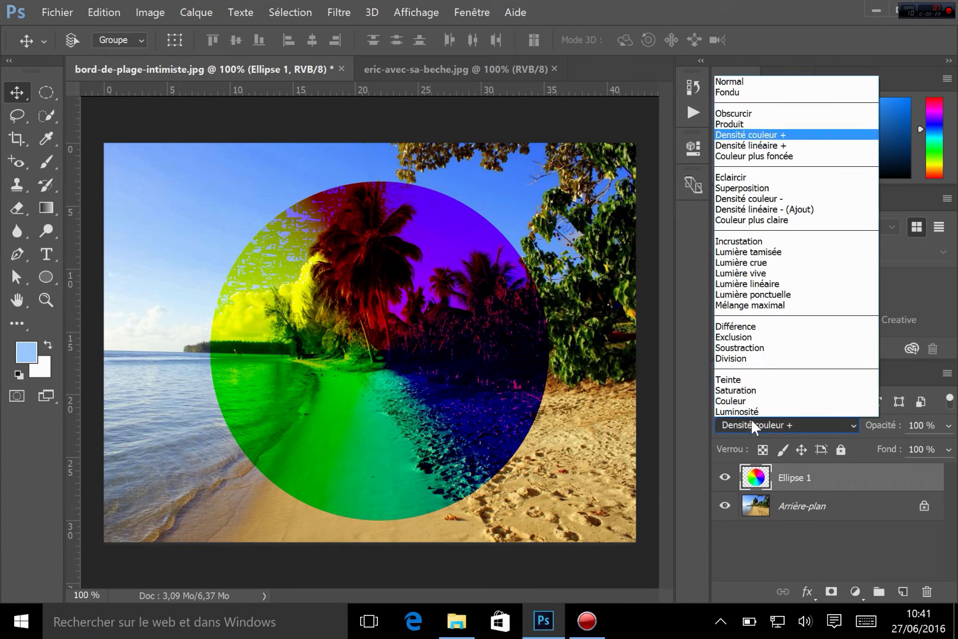
click(759, 146)
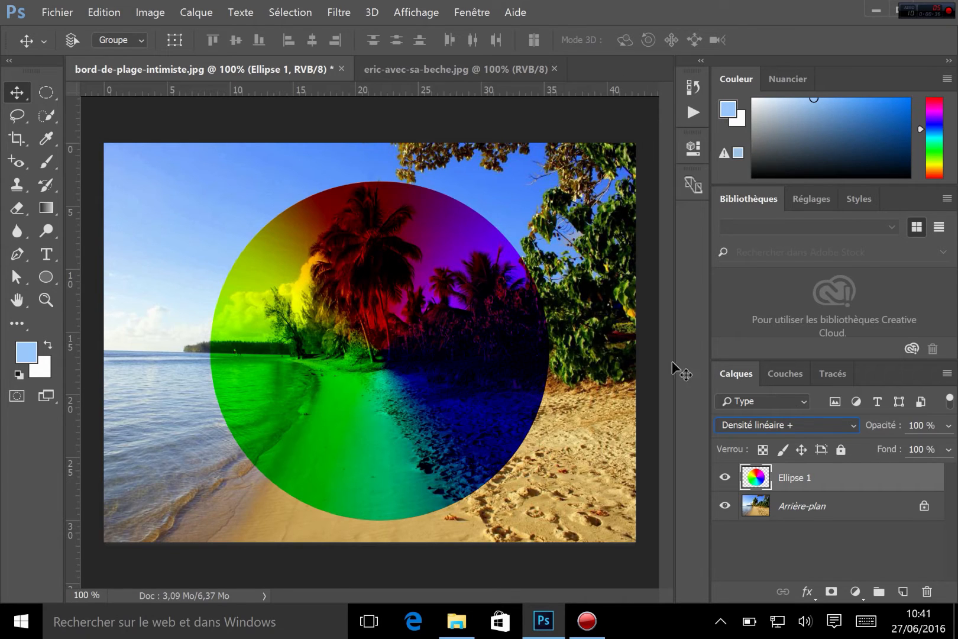
click(819, 424)
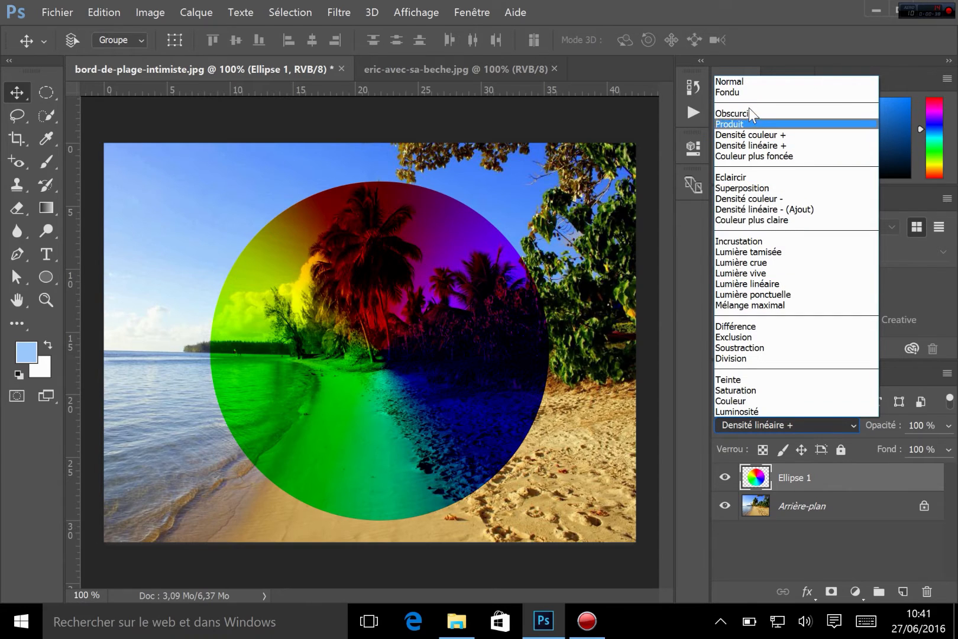
click(740, 124)
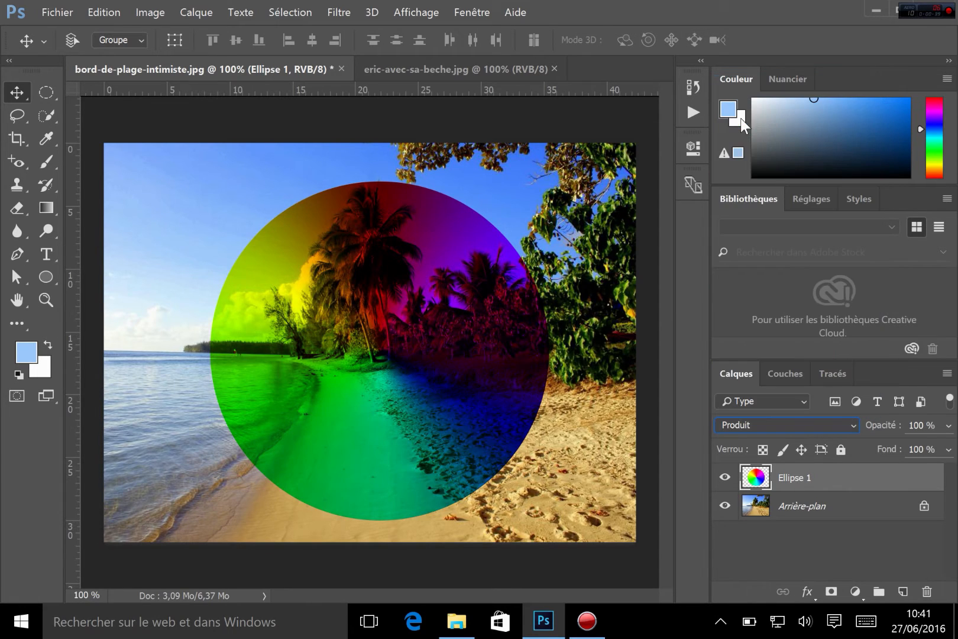
click(796, 424)
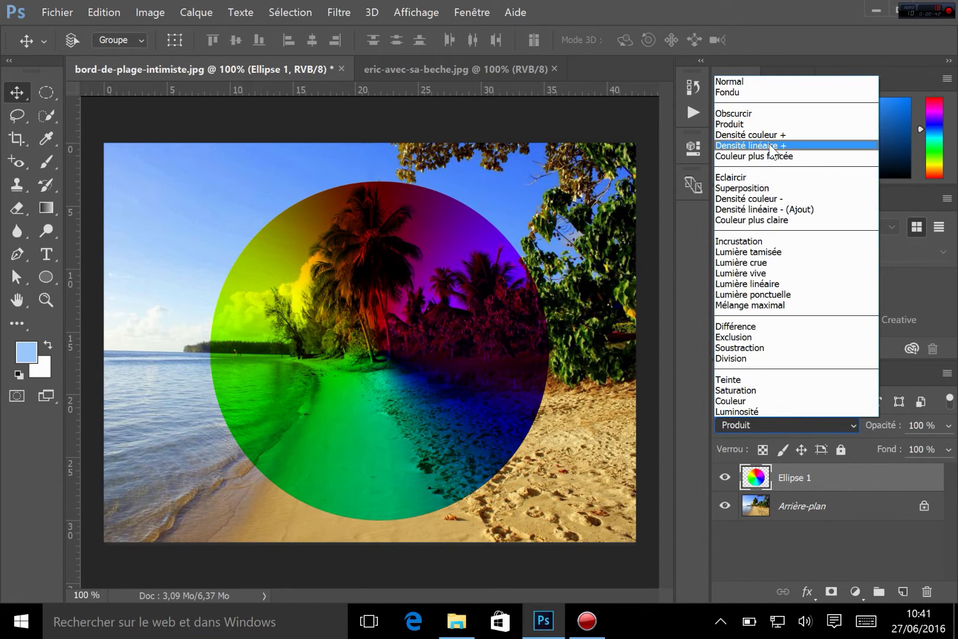
click(771, 145)
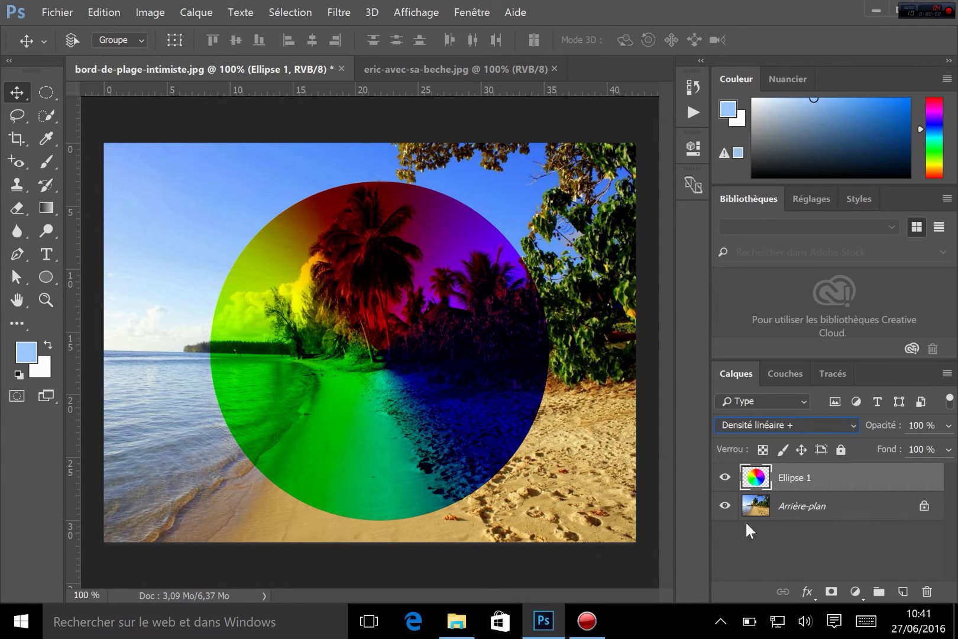
- Change the Ellipse 1 layer's blend mode to Couleur plus foncée
click(767, 424)
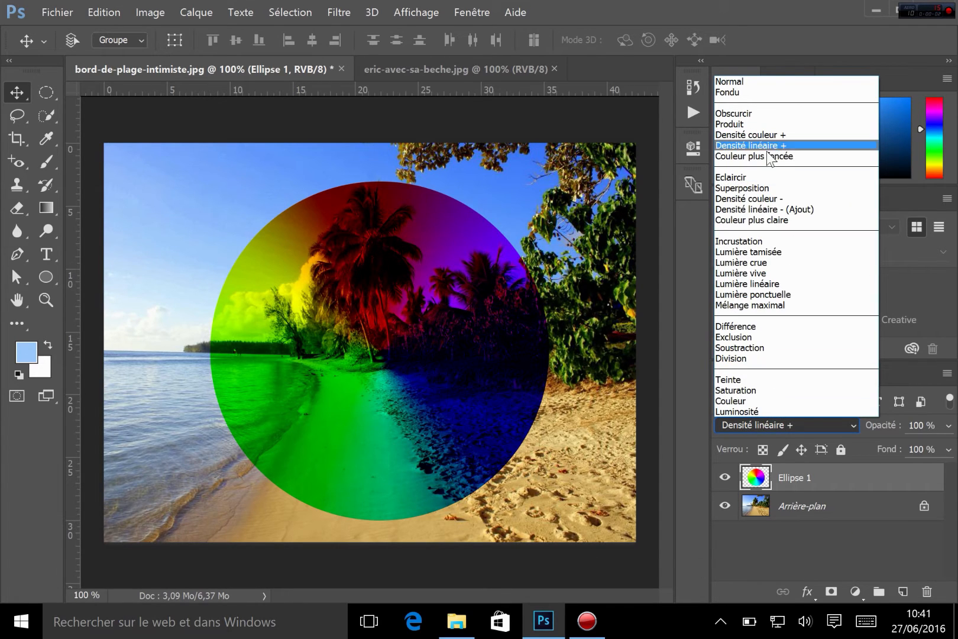
click(766, 156)
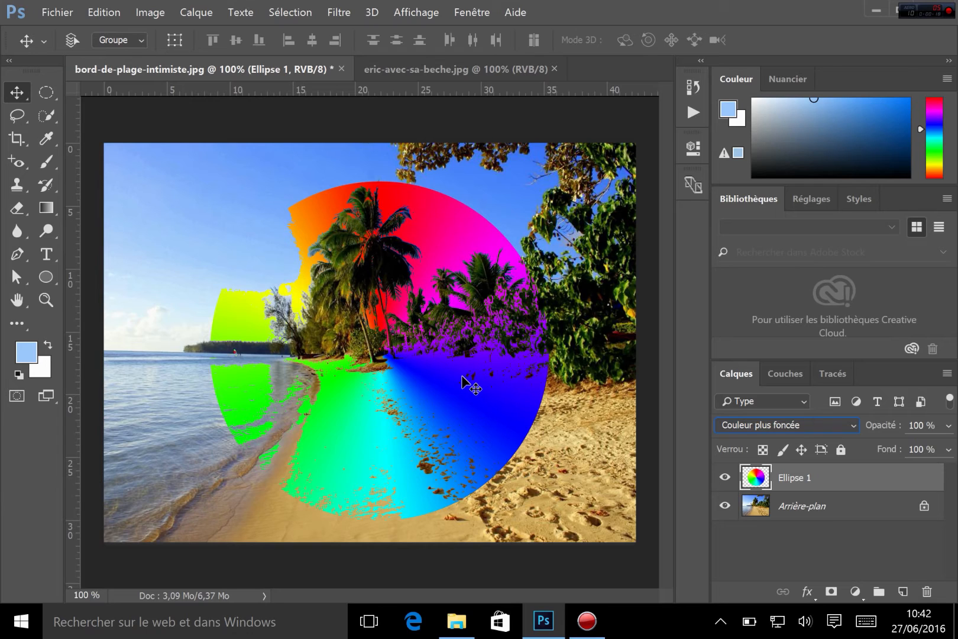
- Try the Eclaircir blend mode on the Ellipse 1 layer and switch it to Superposition
click(739, 426)
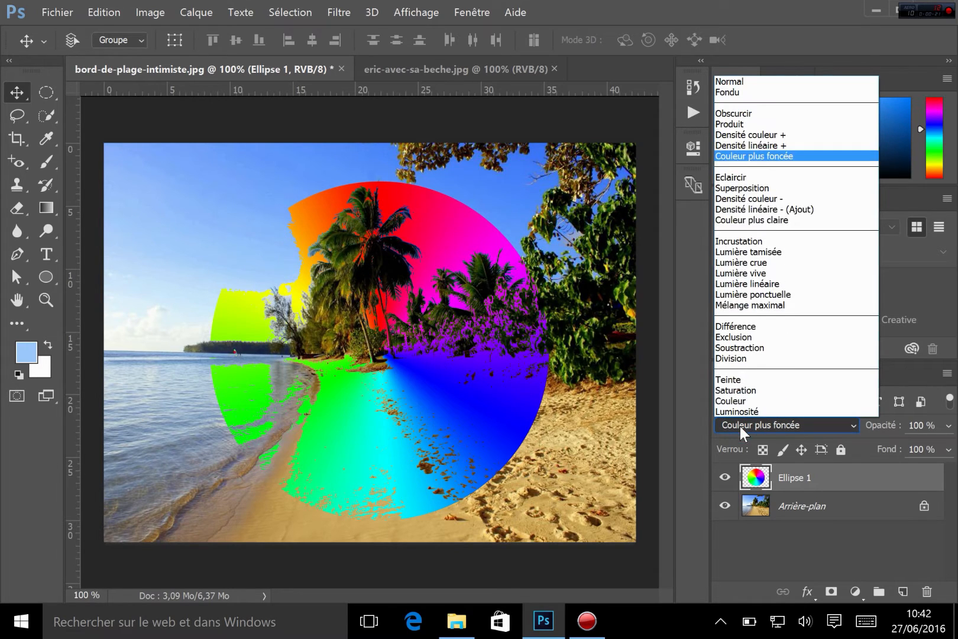
click(738, 179)
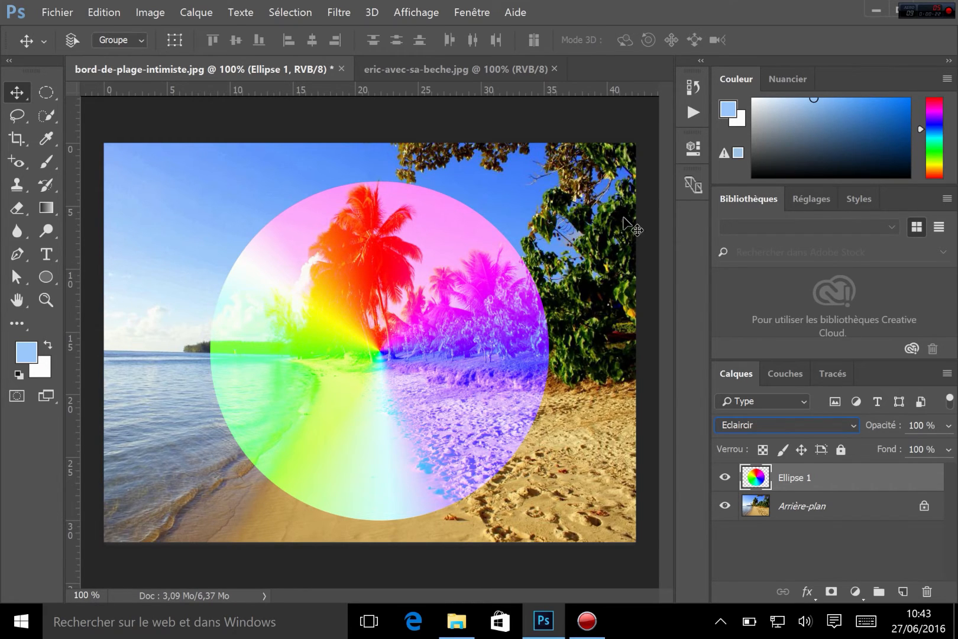
click(780, 424)
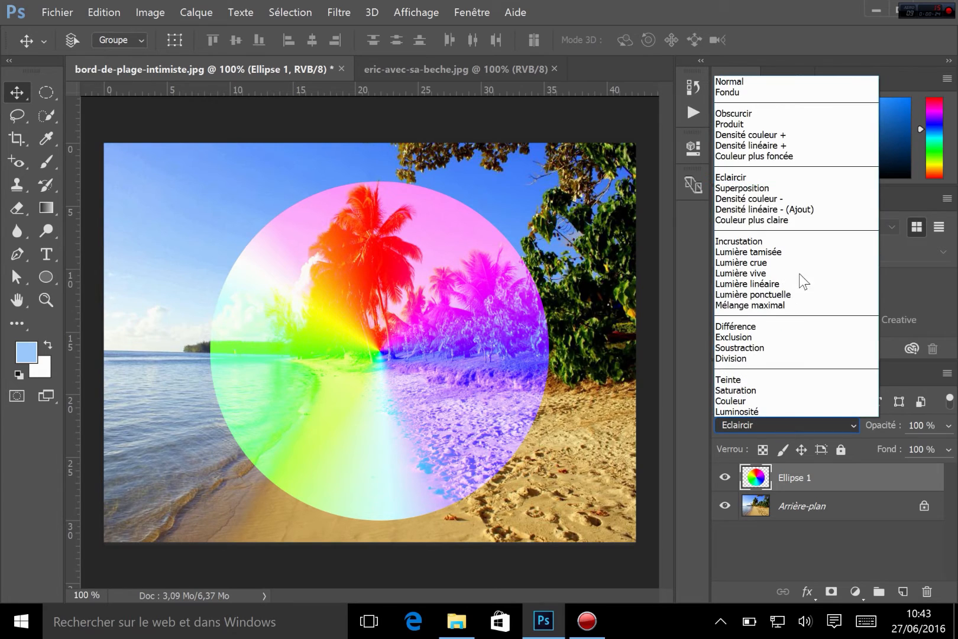
click(761, 188)
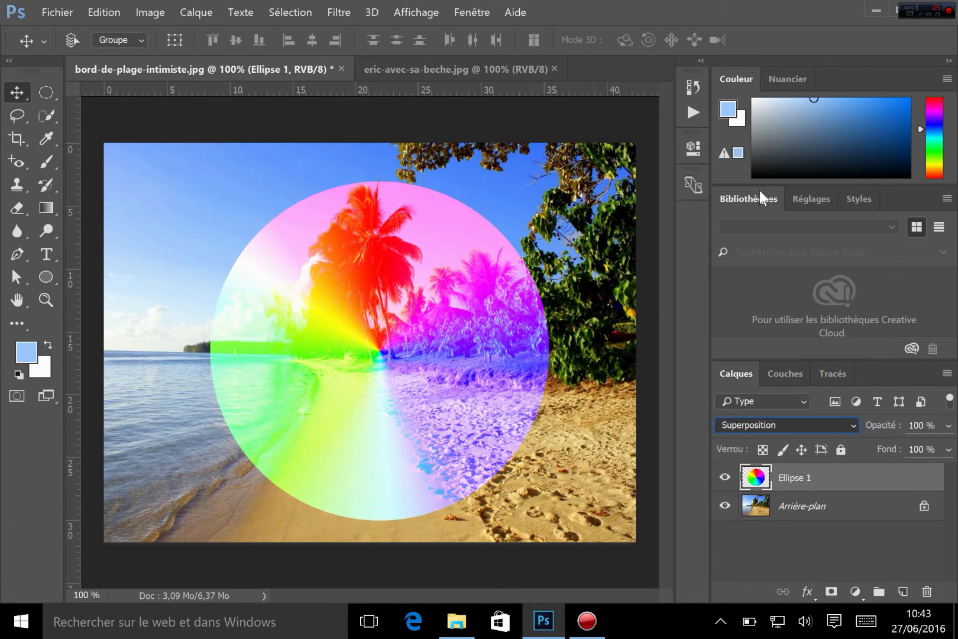
- Try the Densité couleur -, Densité linéaire - (Ajout) and Couleur plus claire blend modes in turn on the Ellipse 1 layer
click(751, 425)
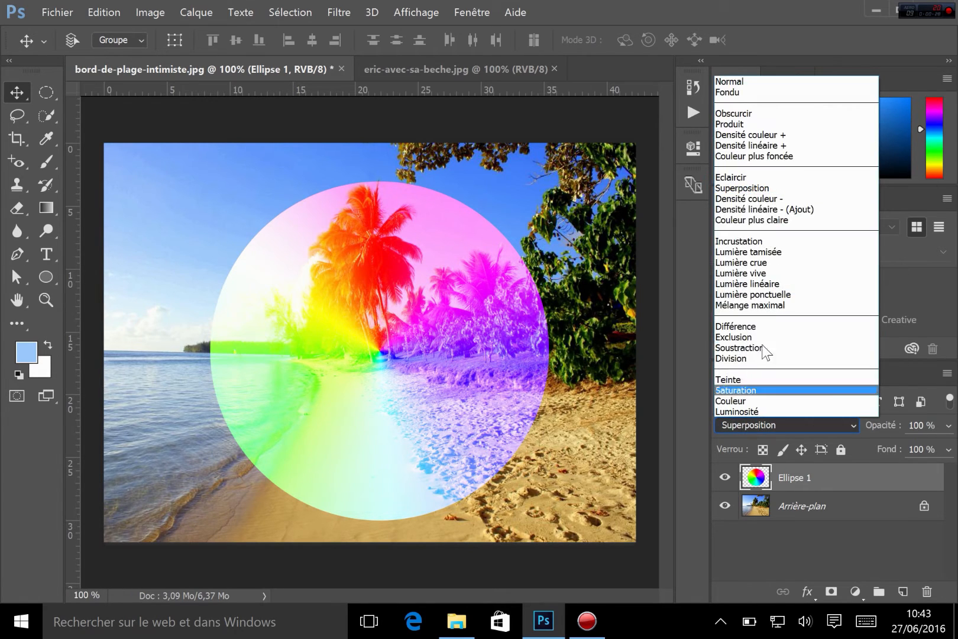
click(763, 198)
click(769, 421)
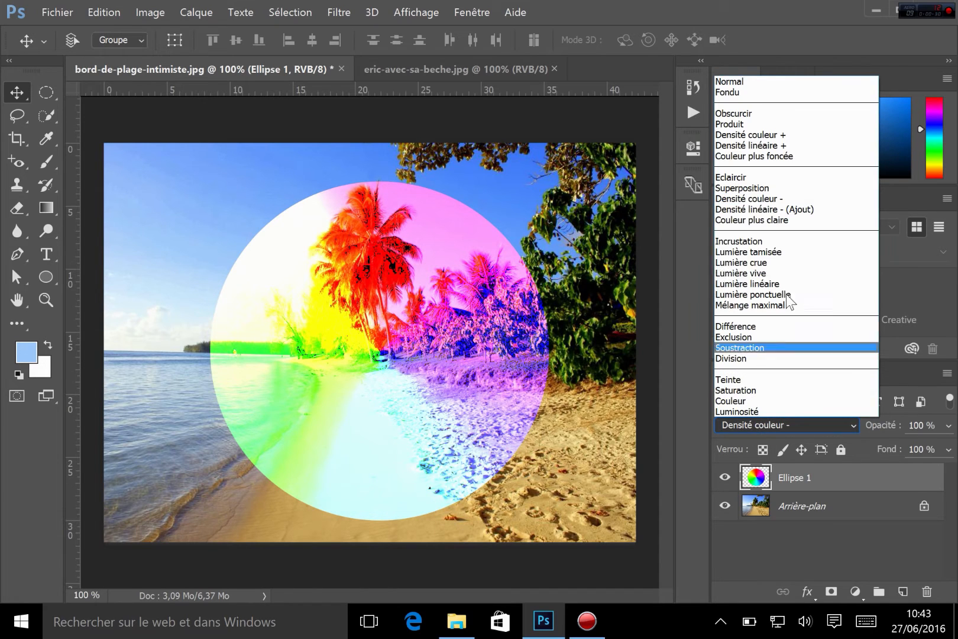
click(777, 210)
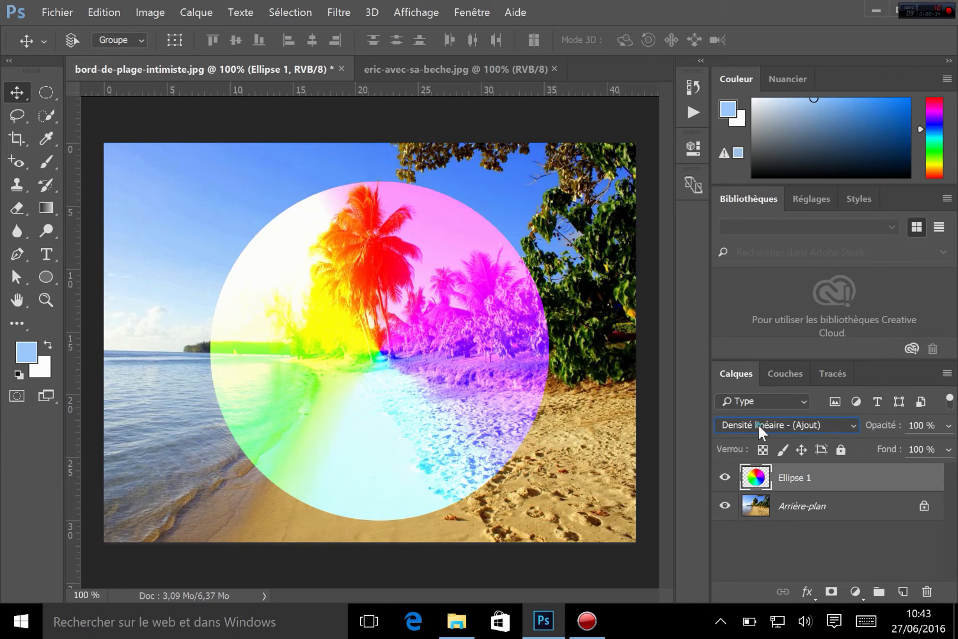
click(759, 425)
click(782, 218)
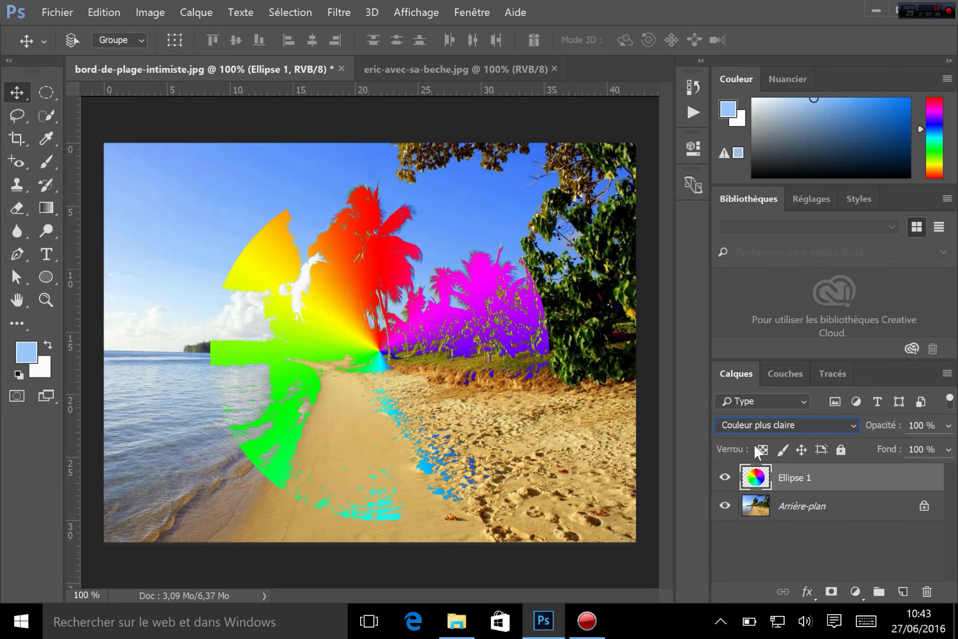
- Try the Incrustation blend mode on the Ellipse 1 layer and switch it to Lumière tamisée
click(740, 426)
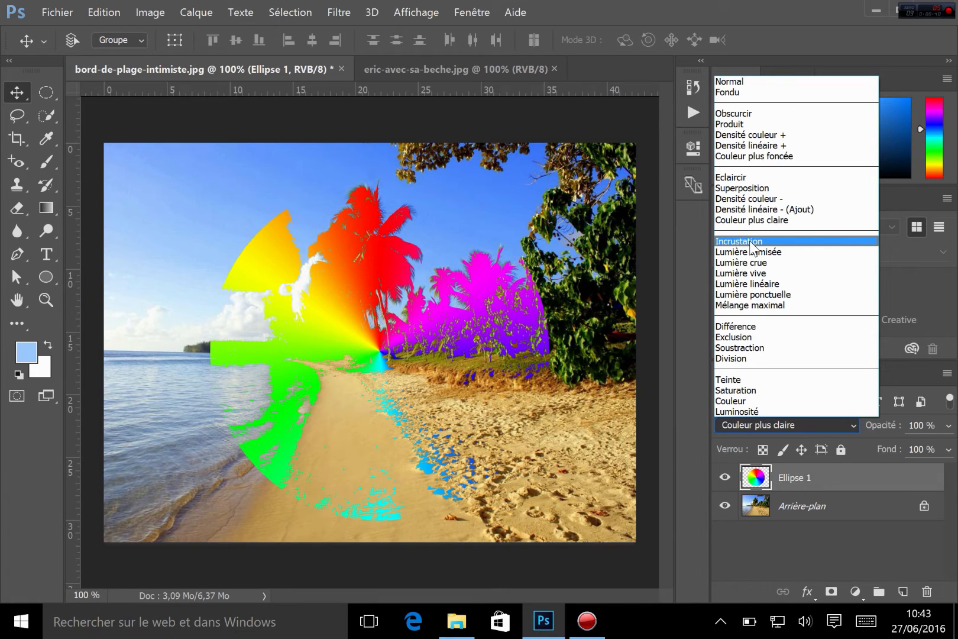
click(745, 242)
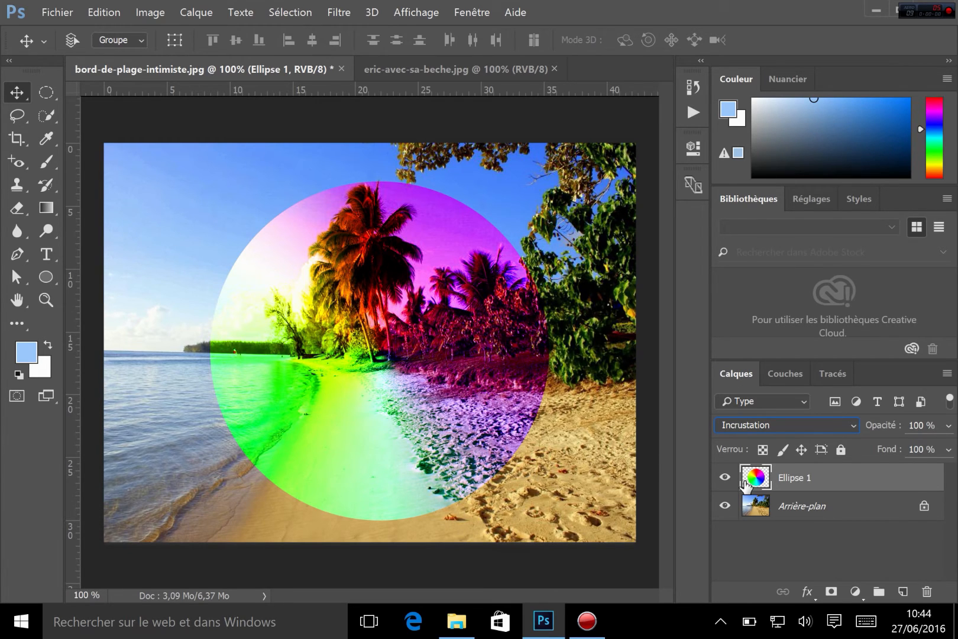
click(777, 421)
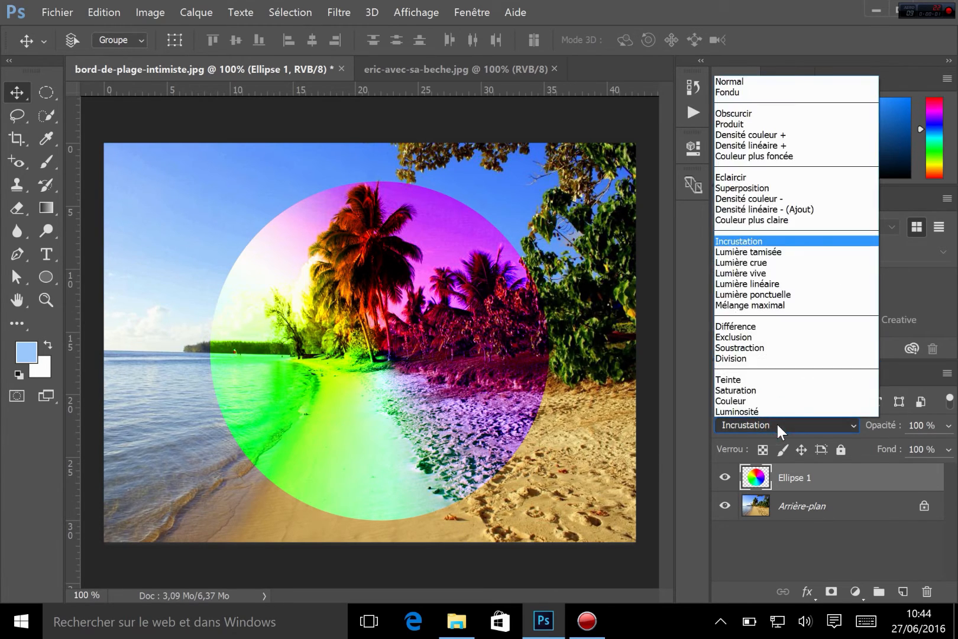
click(767, 251)
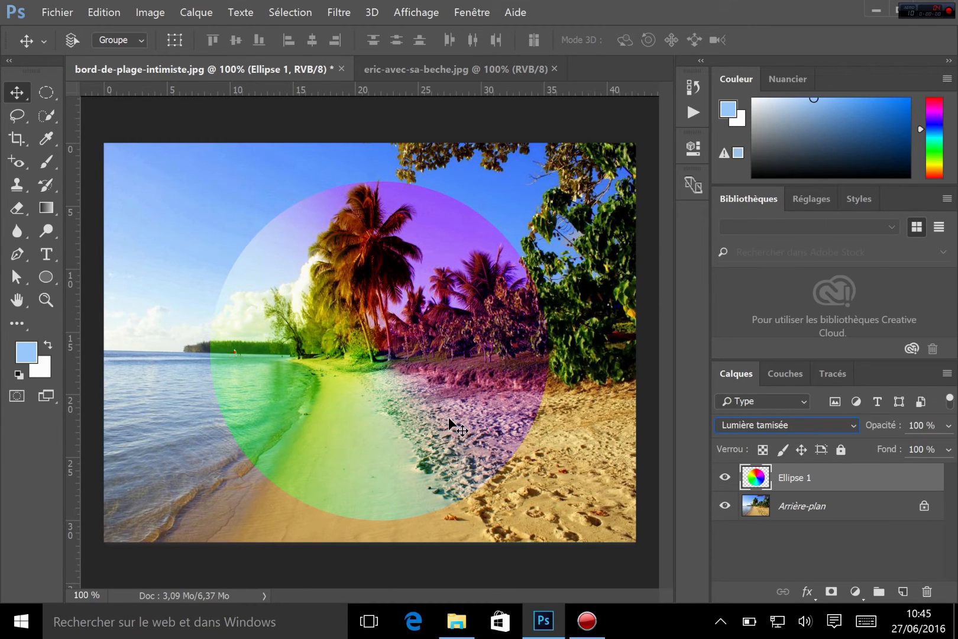
- Step the Ellipse 1 layer through the Lumière crue, Lumière vive, Lumière linéaire and Lumière ponctuelle blend modes
click(787, 423)
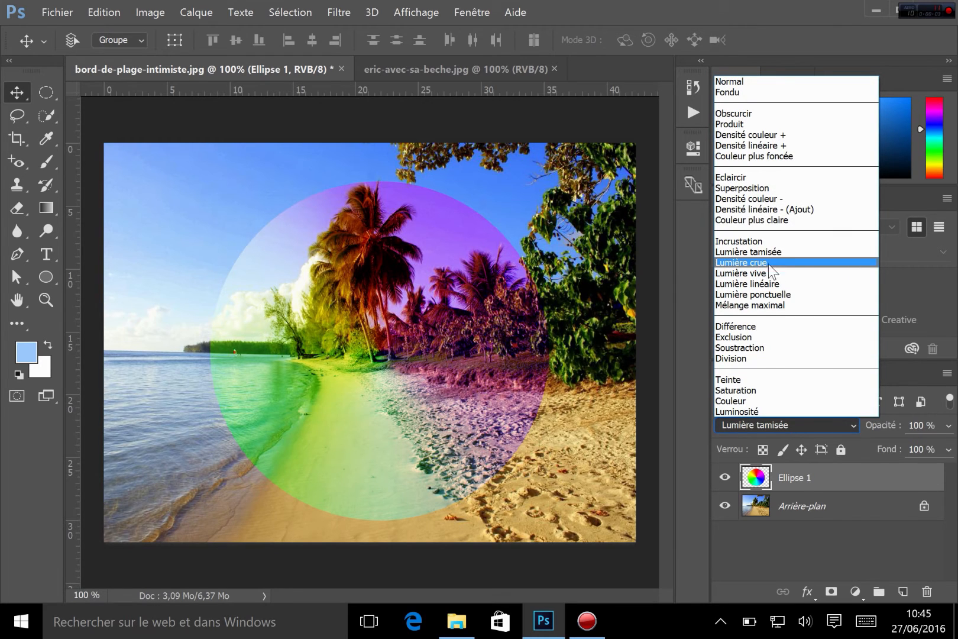
key(Escape)
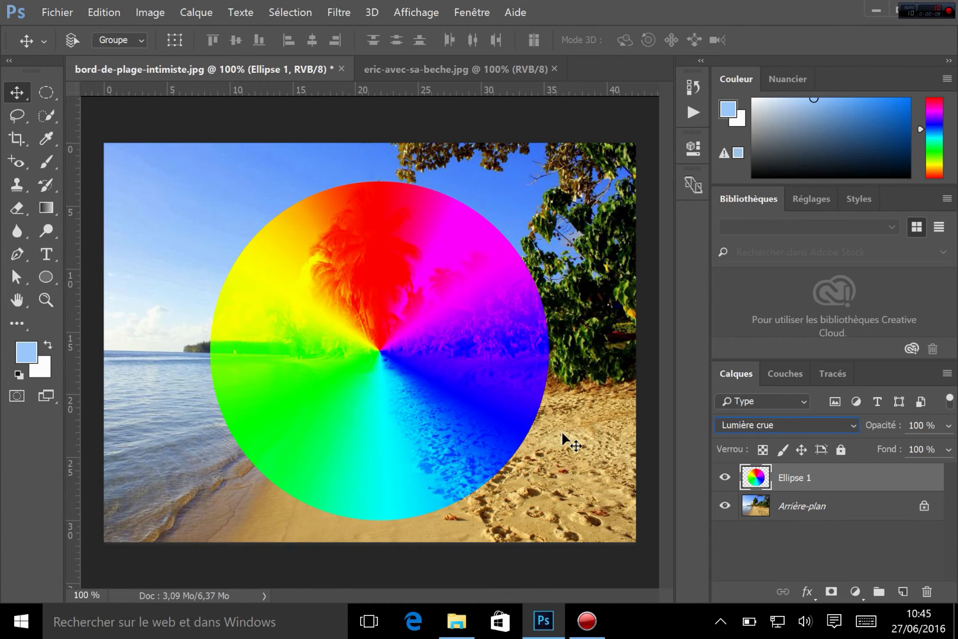
key(Down)
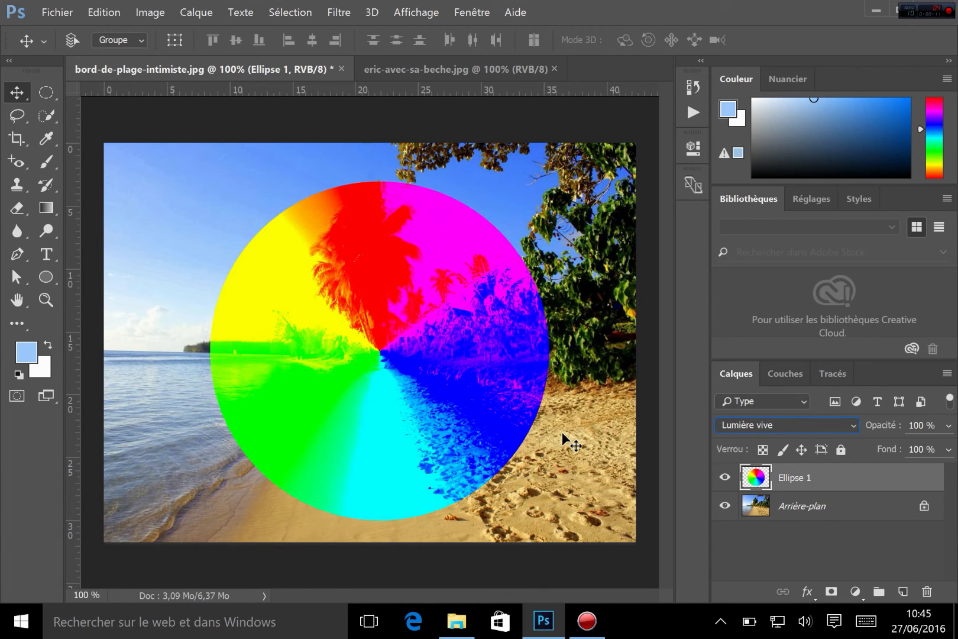
key(Down)
key(Down)
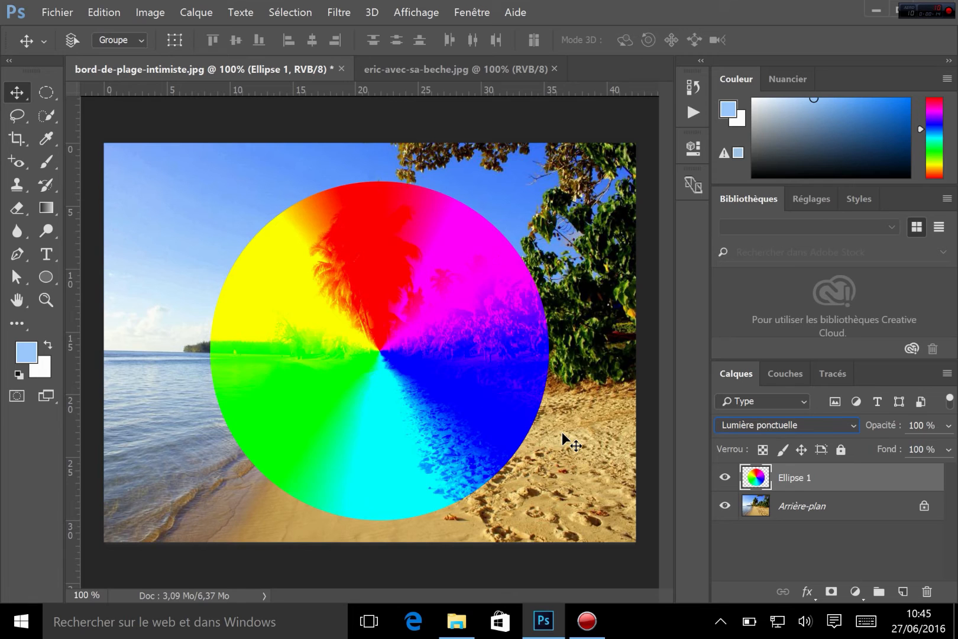
- Compare the Mélange maximal and Lumière tamisée blend modes on the Ellipse 1 layer, ending on Mélange maximal
click(832, 428)
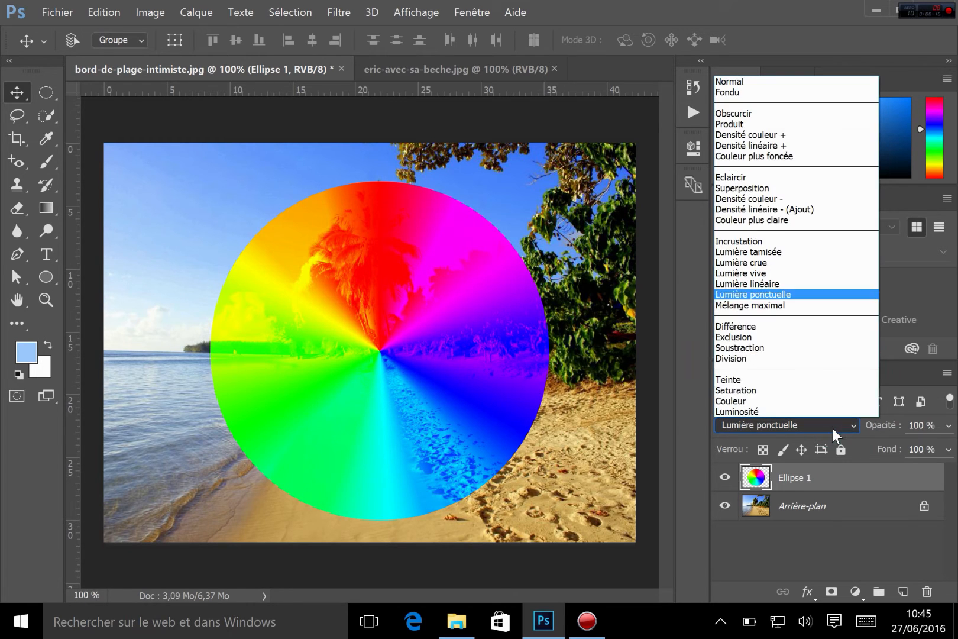
click(774, 305)
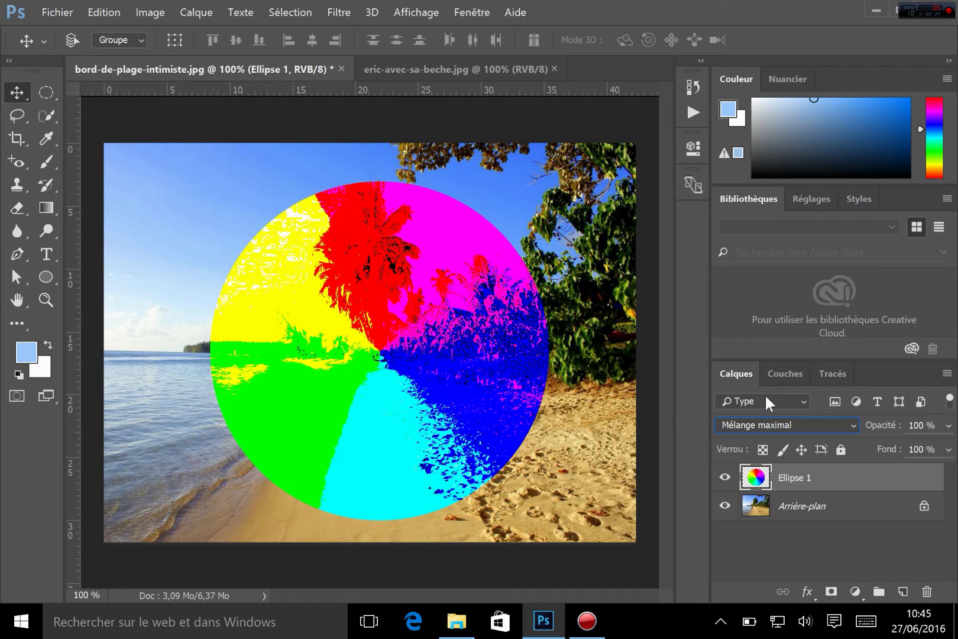
click(768, 422)
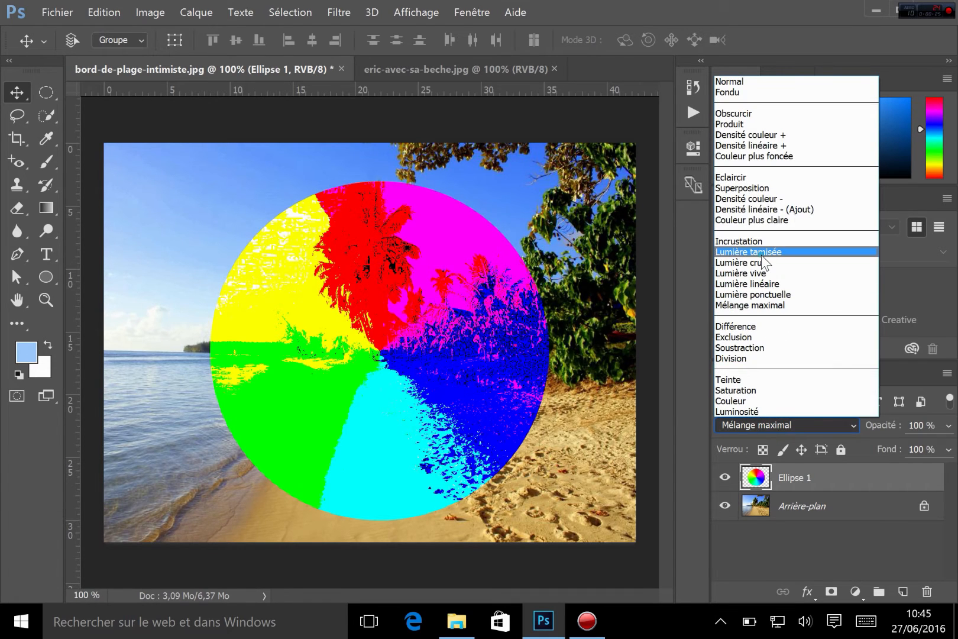
click(761, 255)
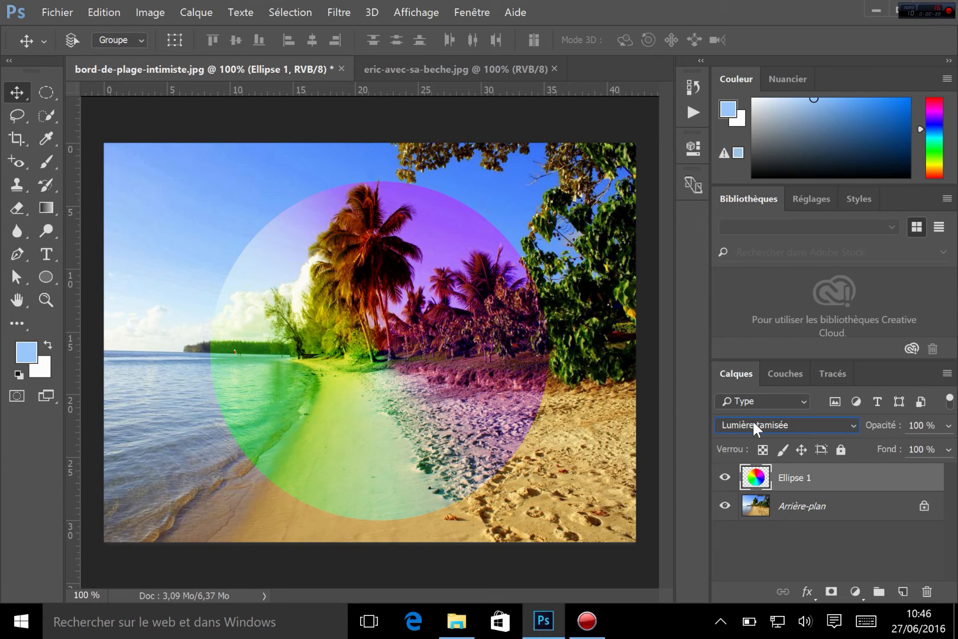
click(753, 421)
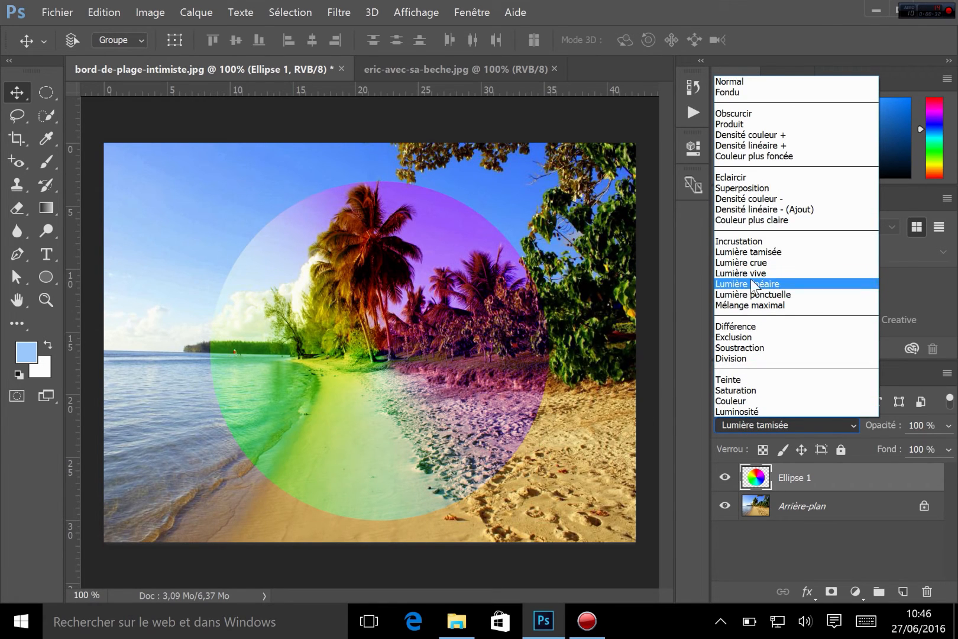
click(776, 306)
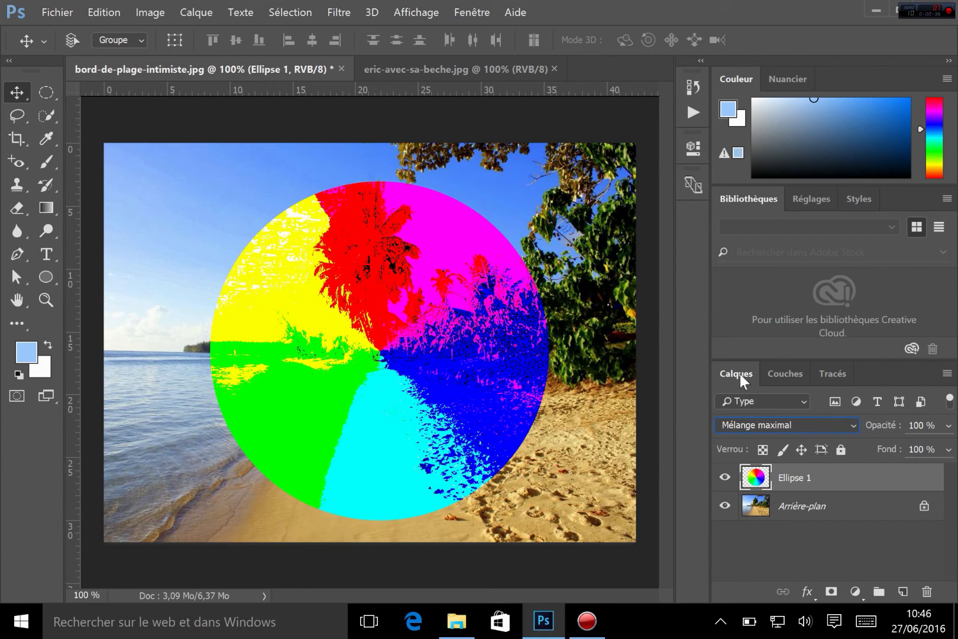
- Try the Différence, Exclusion, Soustraction and Division blend modes in turn on the Ellipse 1 layer
click(787, 425)
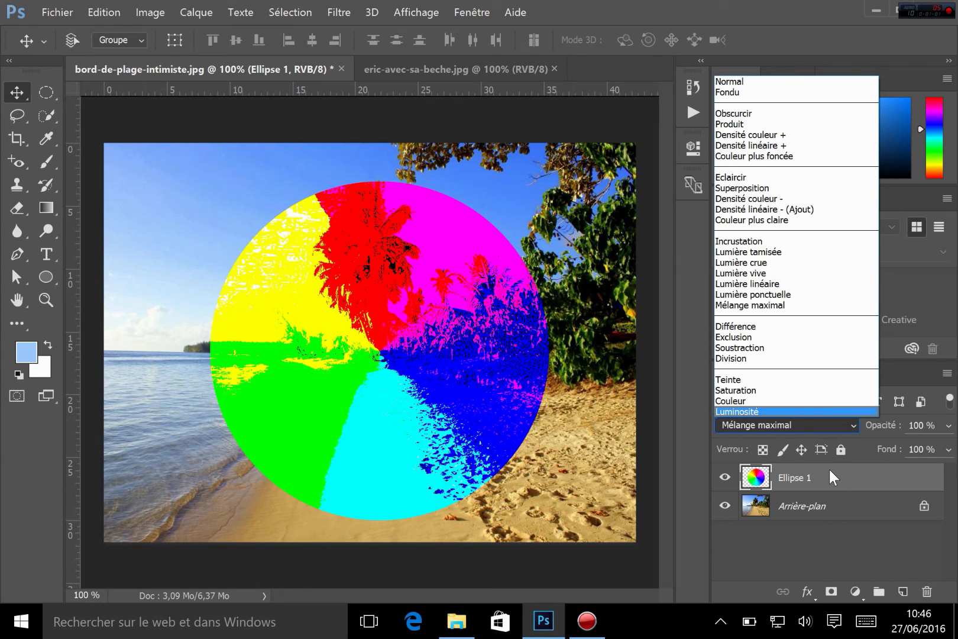
click(737, 326)
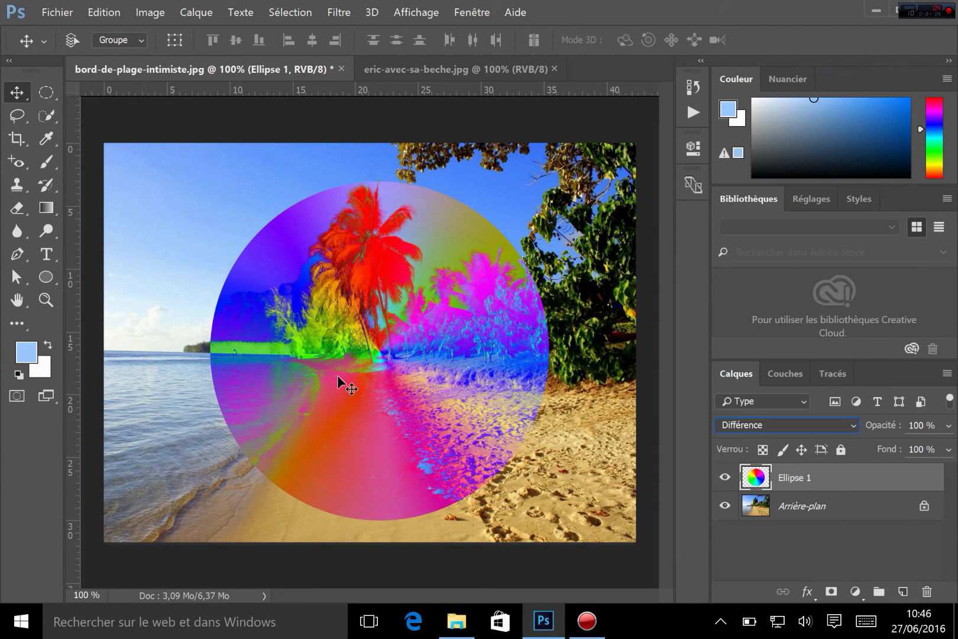
click(786, 425)
click(751, 338)
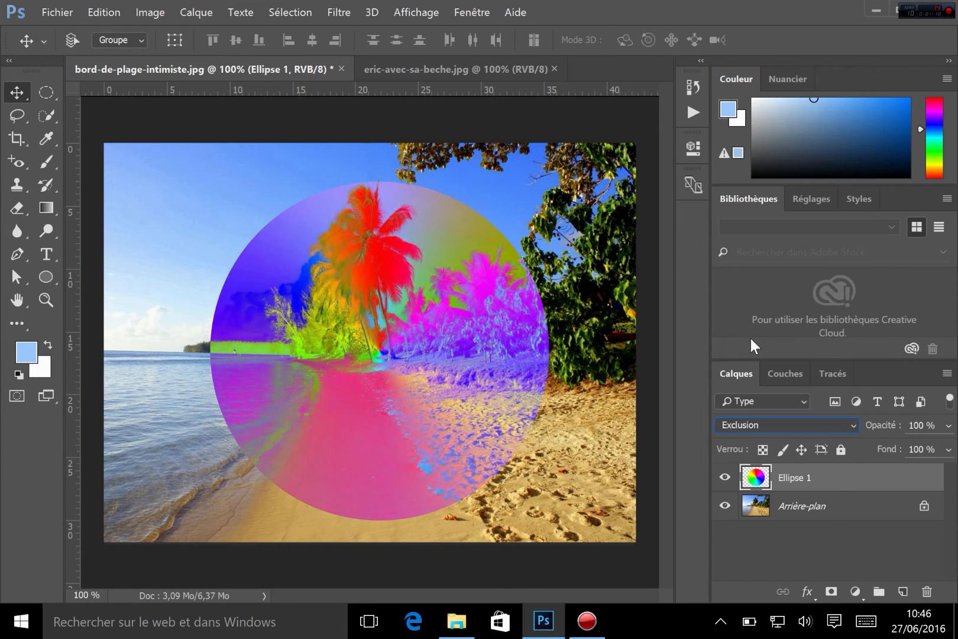
click(771, 427)
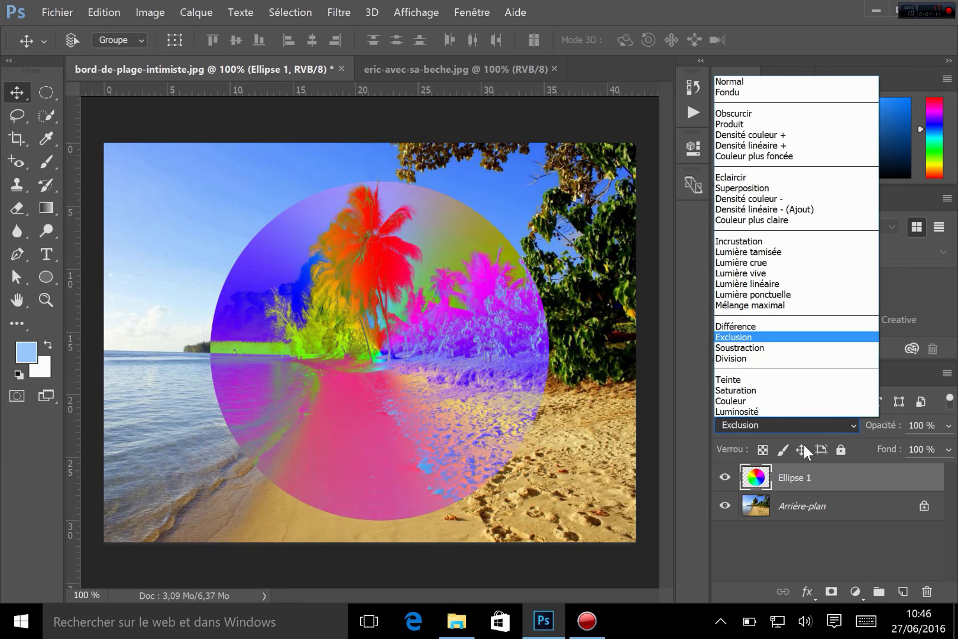
click(766, 348)
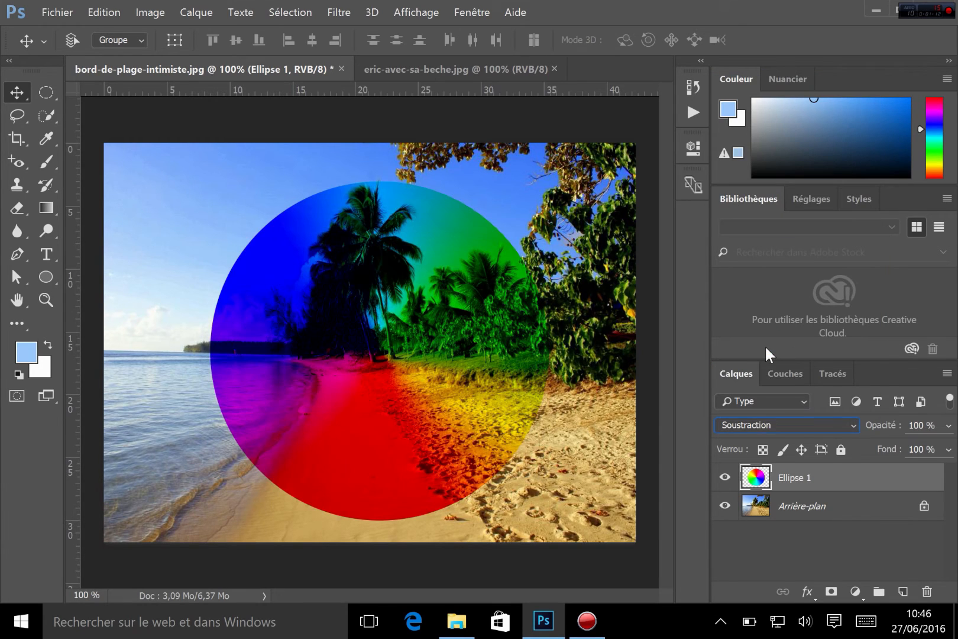
click(785, 426)
click(735, 361)
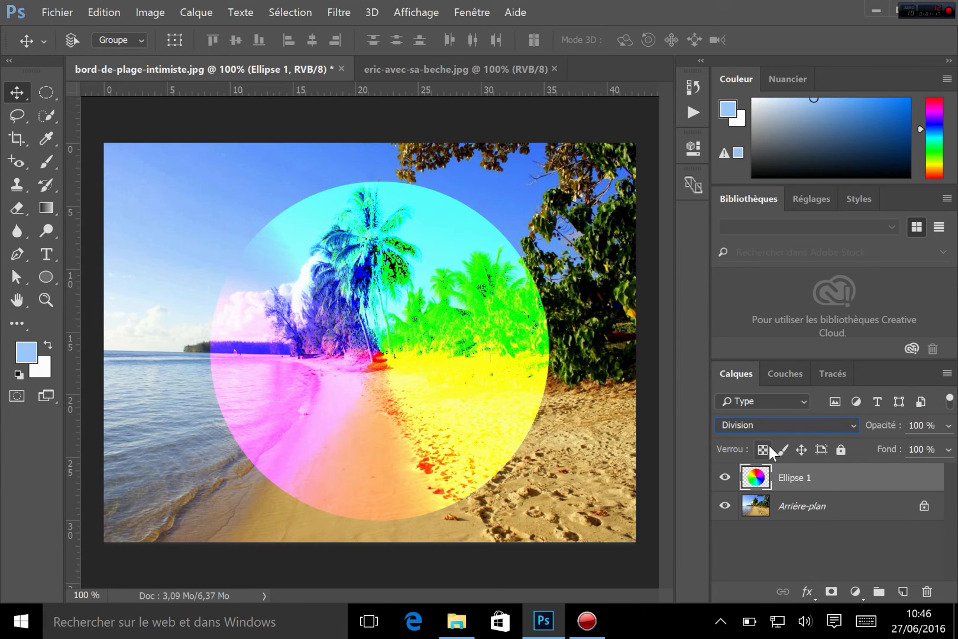
- Try the Teinte, Saturation, Couleur and Luminosité blend modes in turn on the Ellipse 1 layer
click(785, 424)
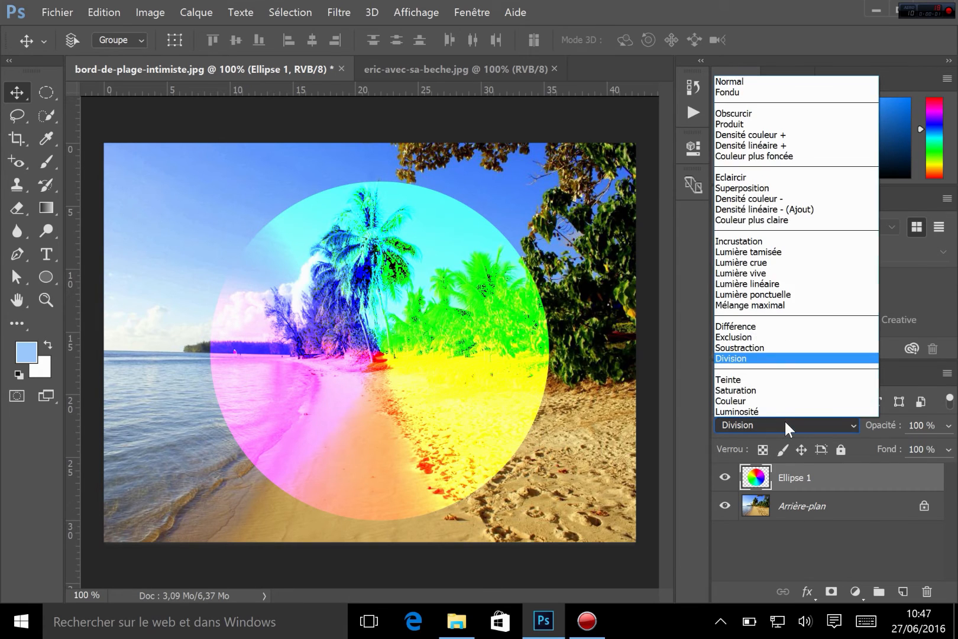
click(740, 379)
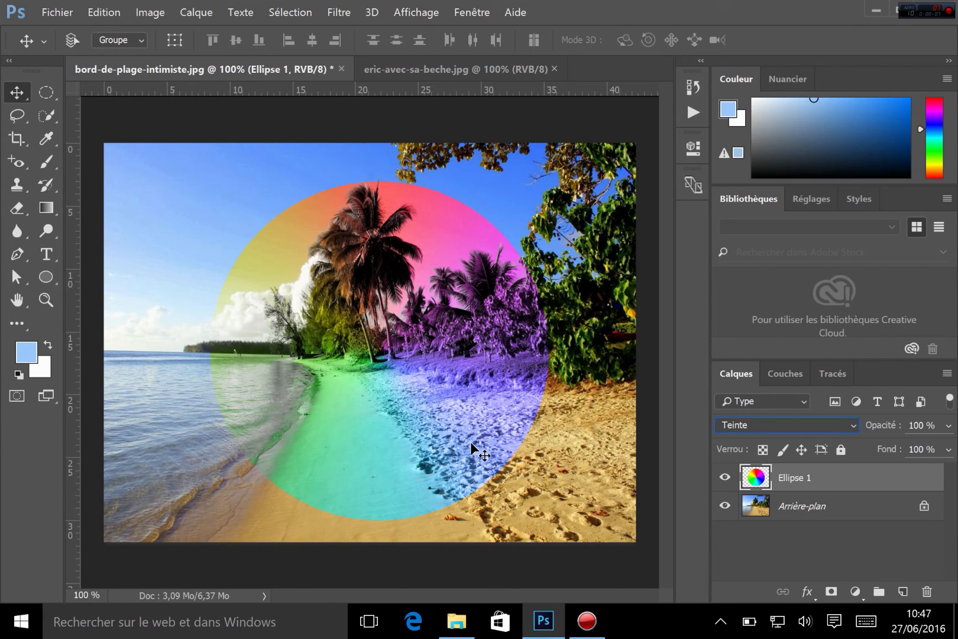
click(758, 425)
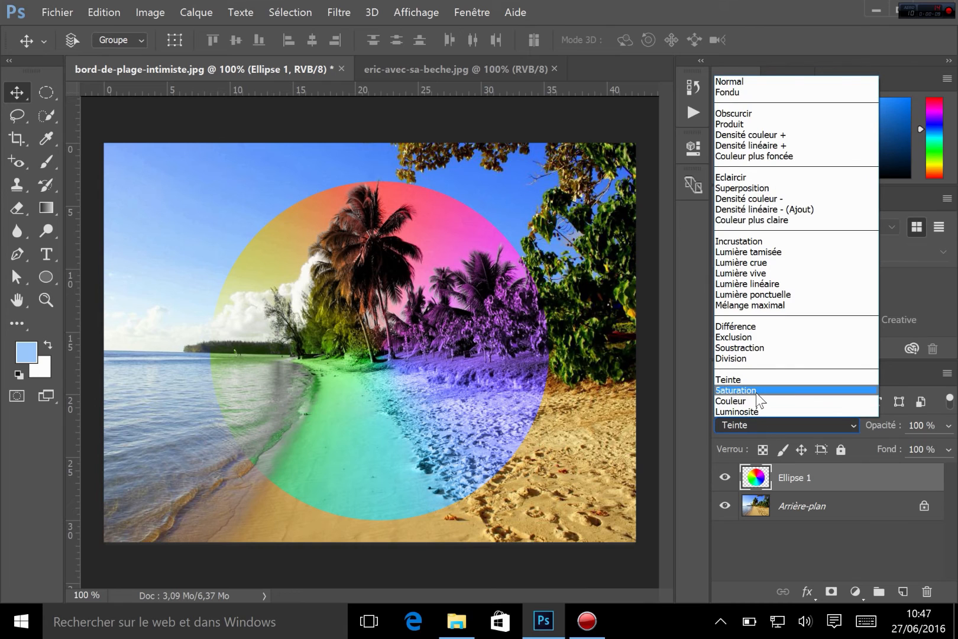
click(754, 390)
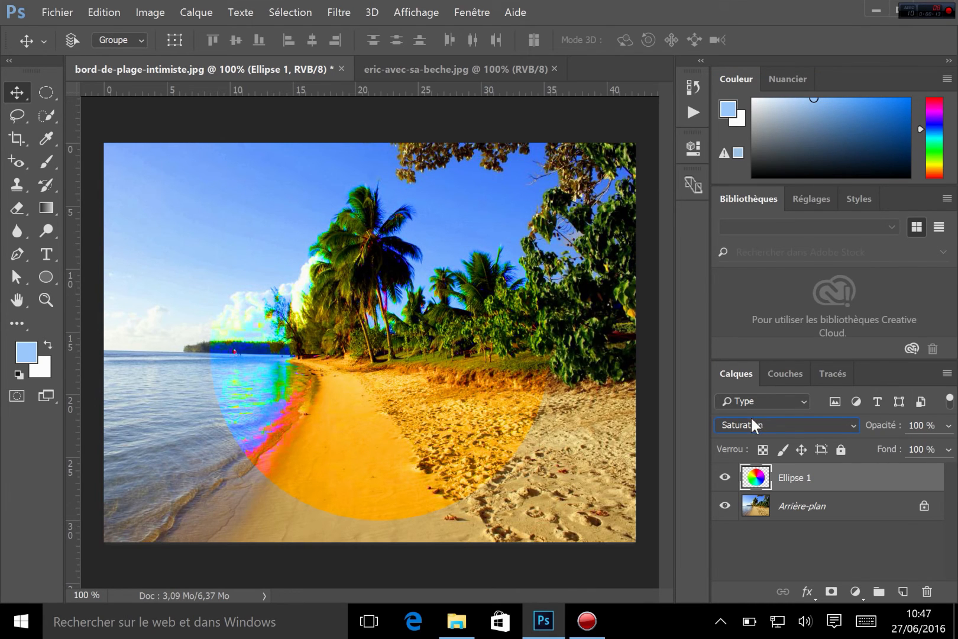
click(751, 420)
click(744, 399)
click(747, 427)
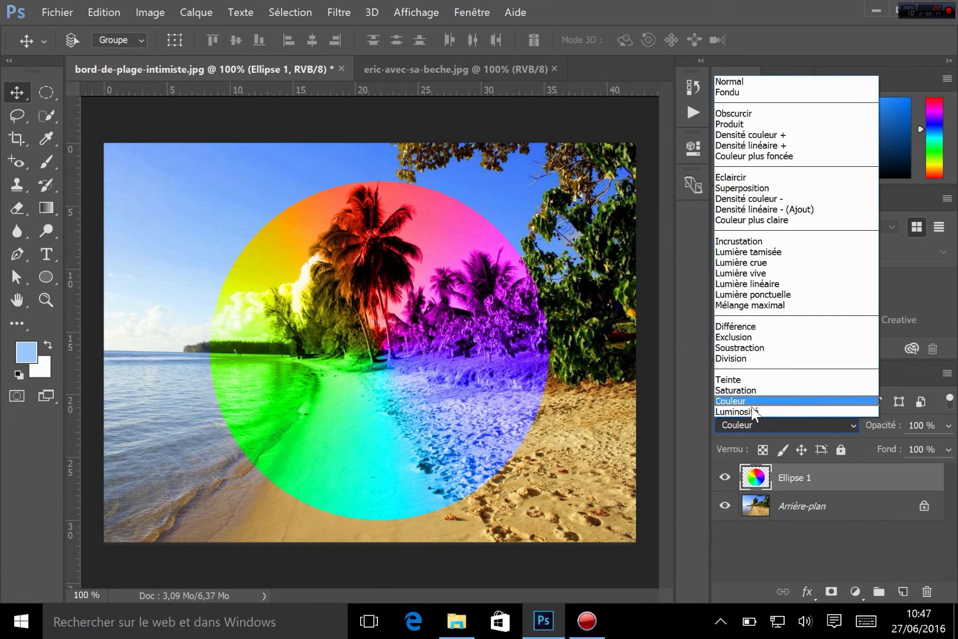
click(750, 406)
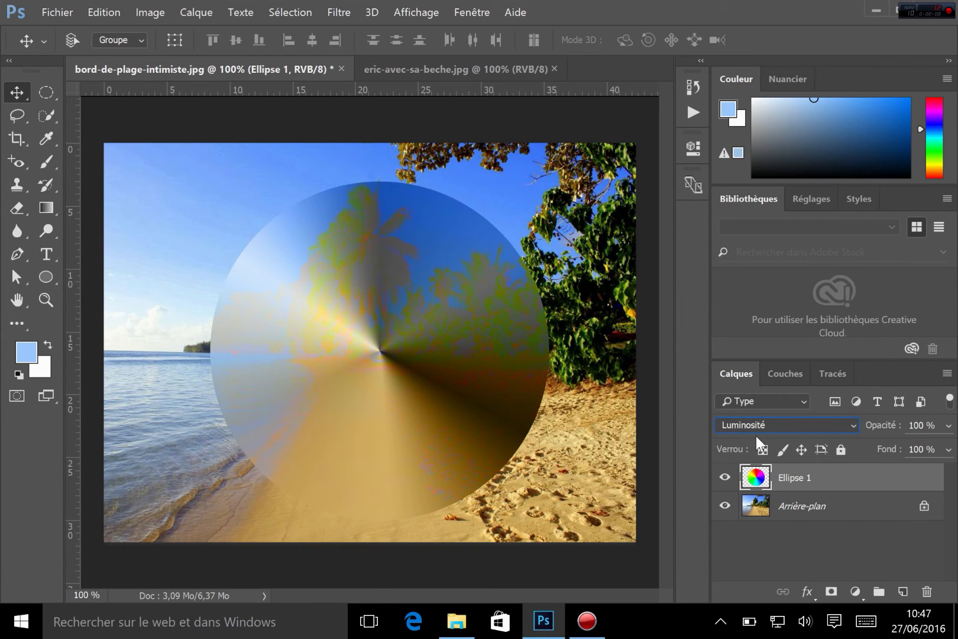
- Set the Ellipse 1 layer's blend mode to Saturation and keep that layer selected
click(739, 427)
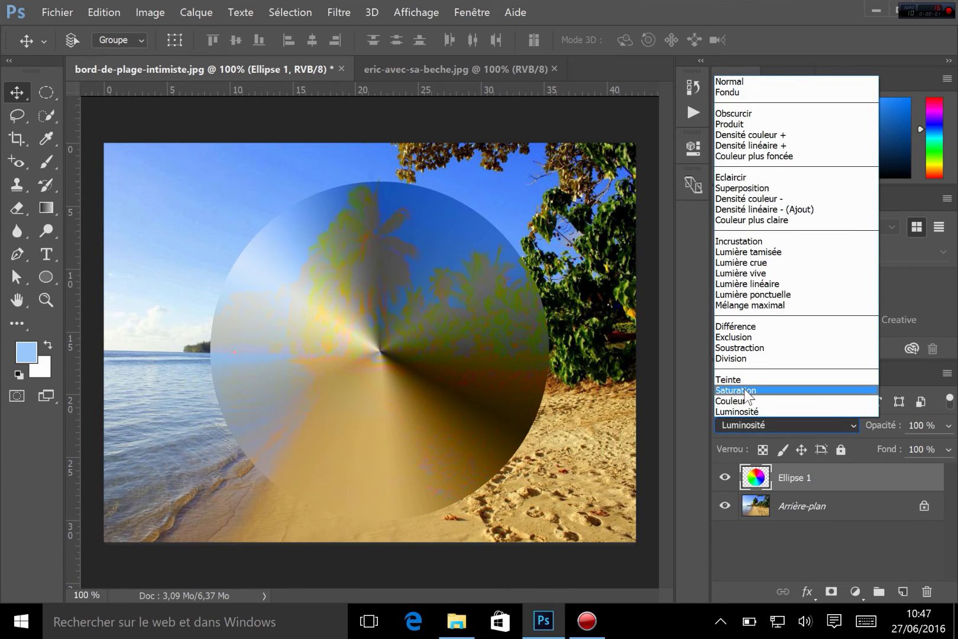
click(745, 391)
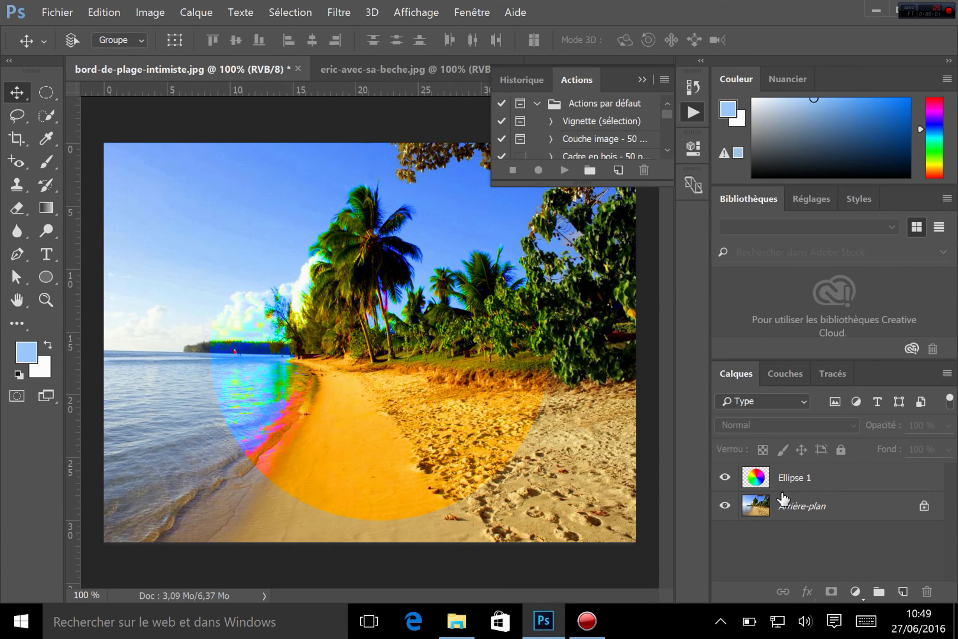
click(808, 482)
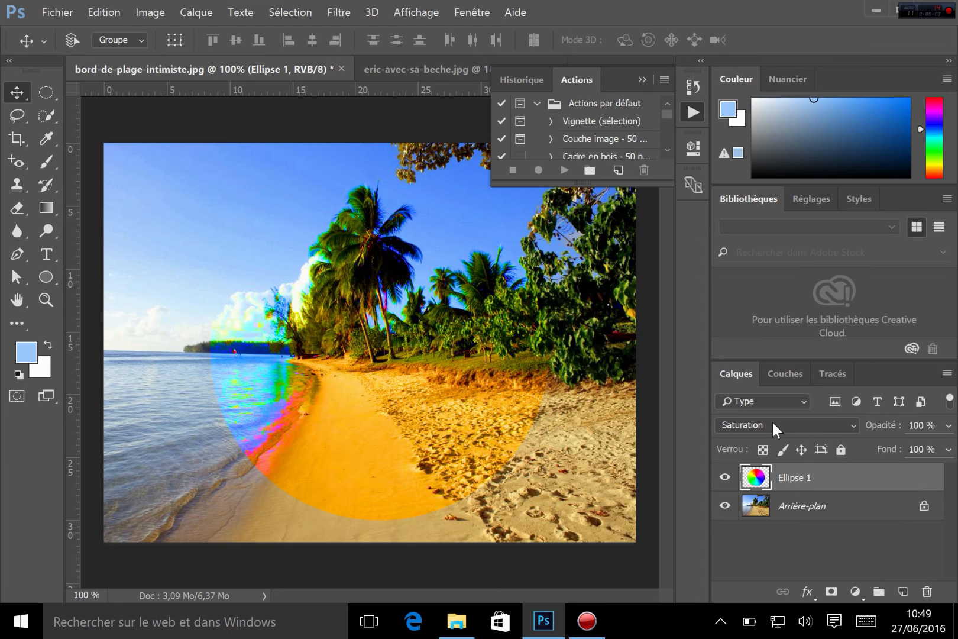
click(793, 426)
click(793, 426)
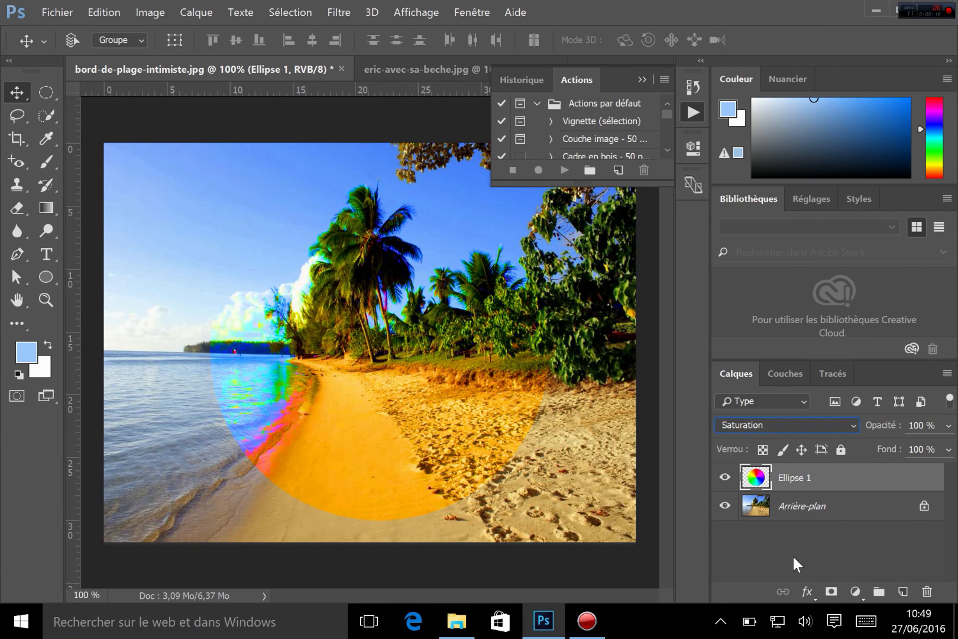
click(855, 592)
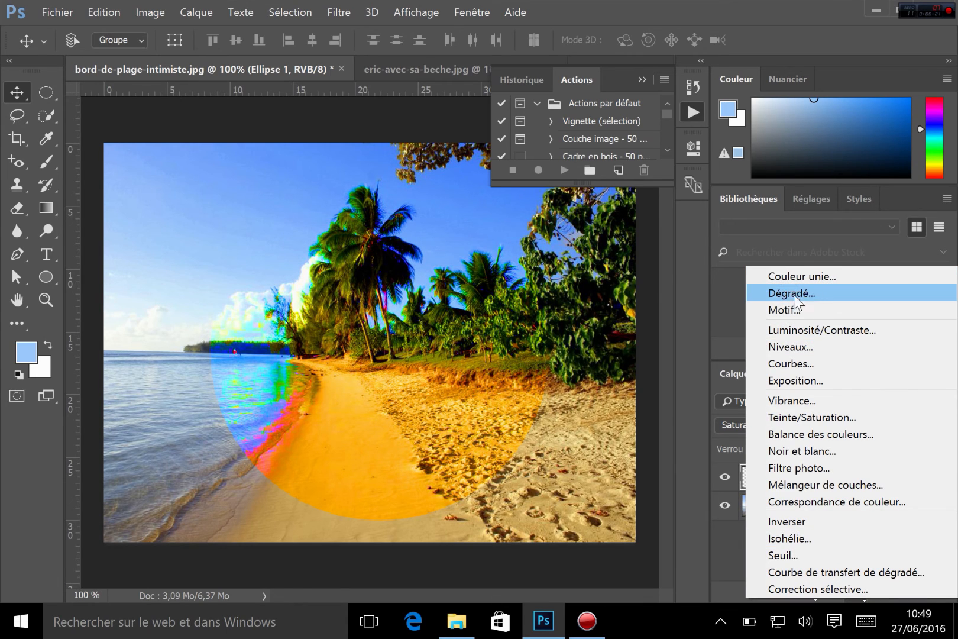
click(729, 558)
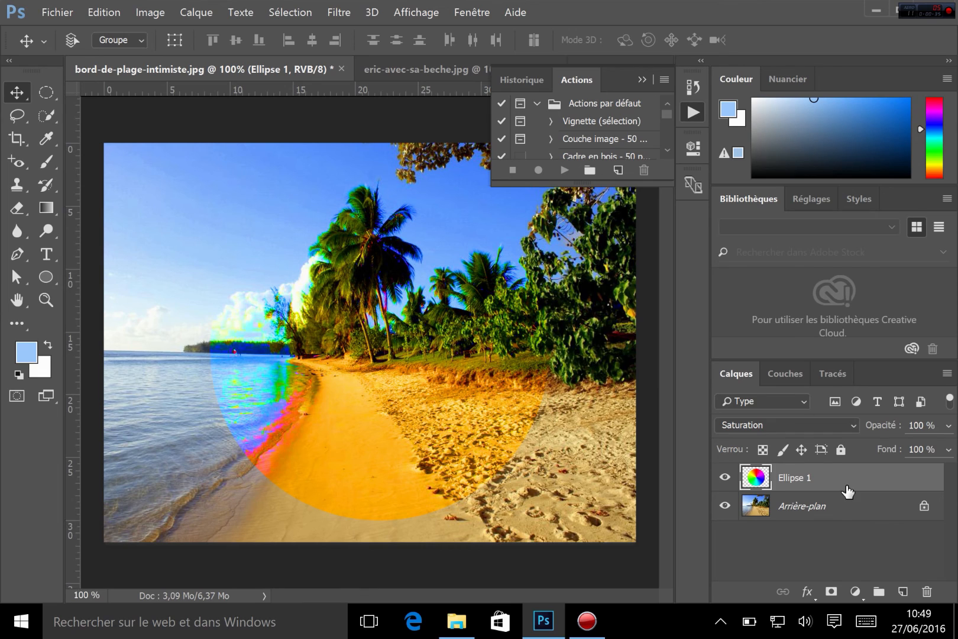
click(811, 421)
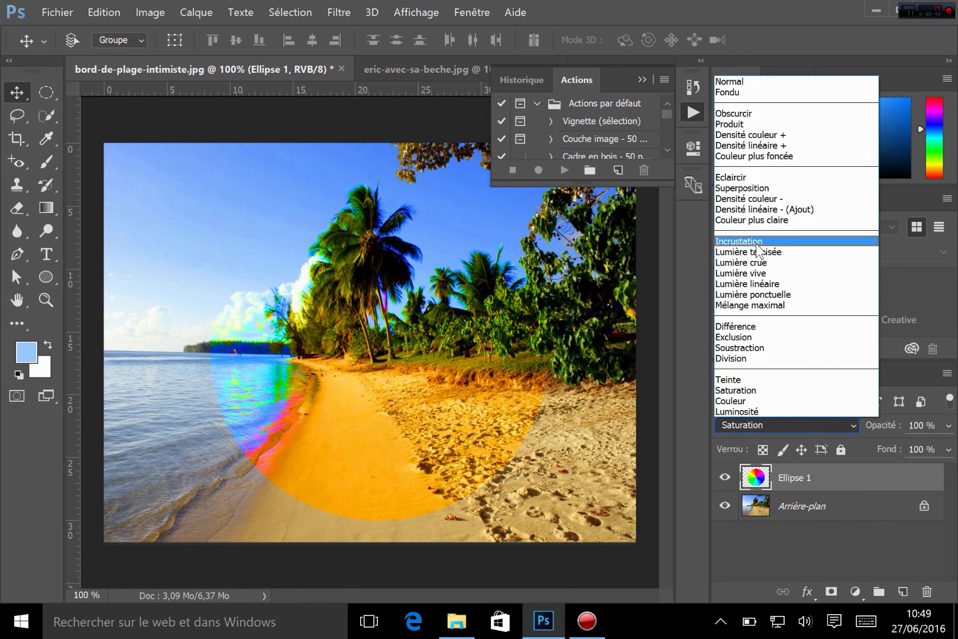
click(798, 530)
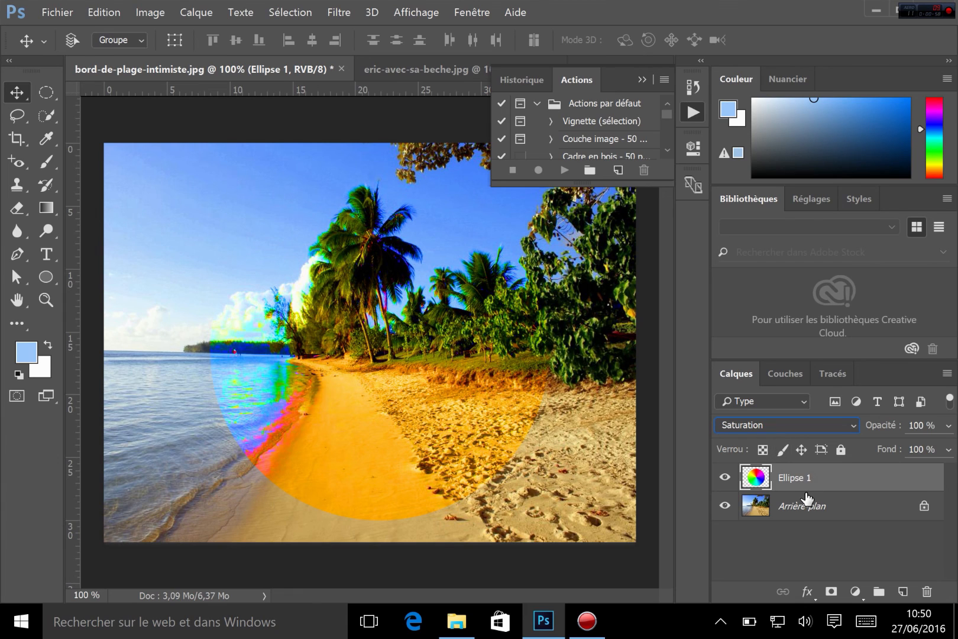
click(760, 425)
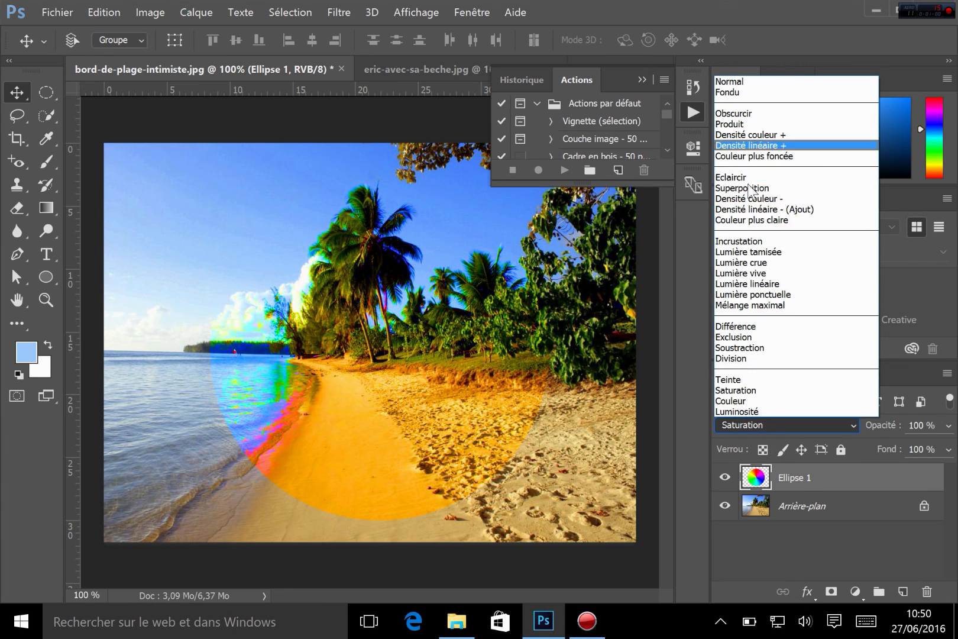
click(776, 564)
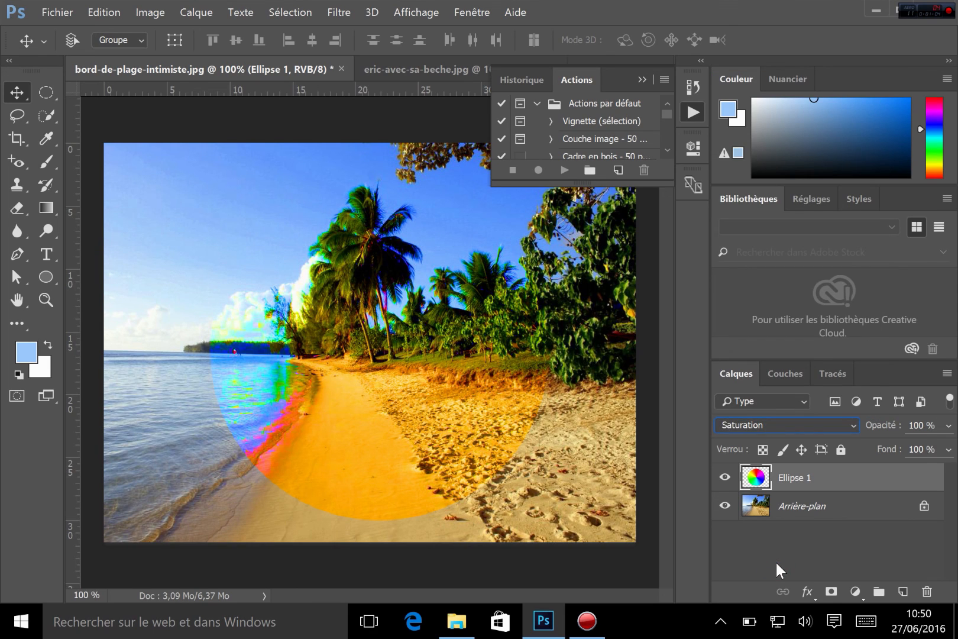